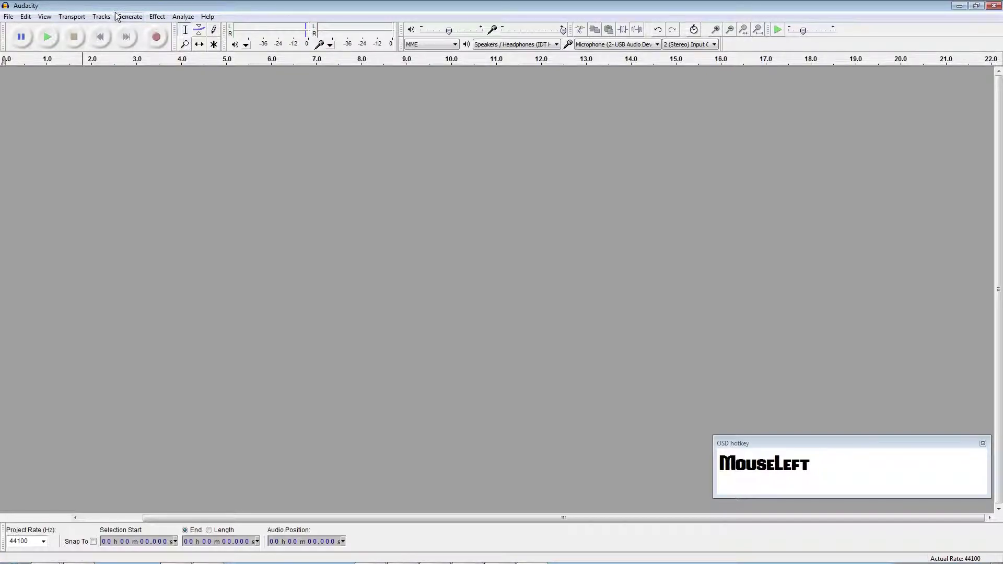
left_click(130, 17)
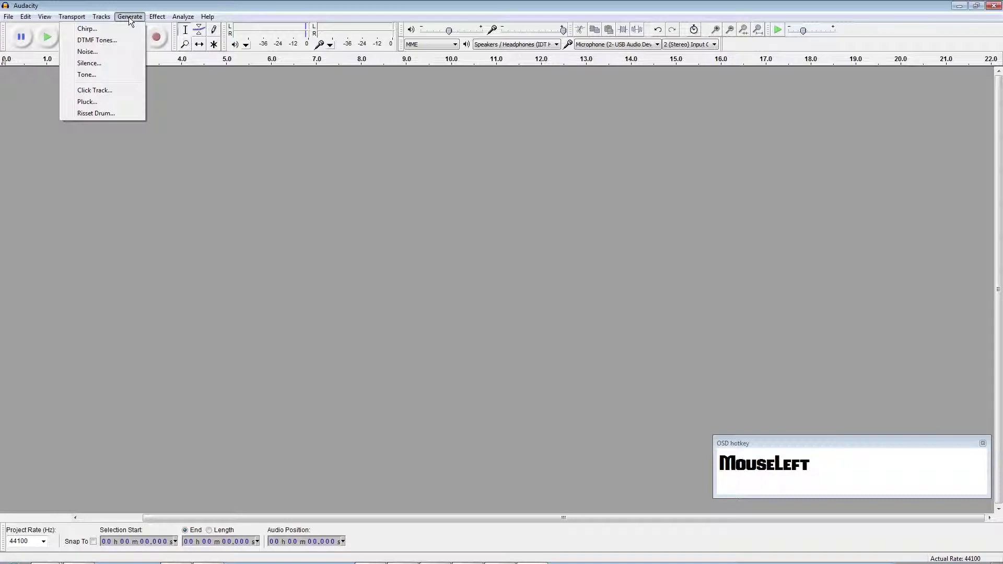
left_click(129, 17)
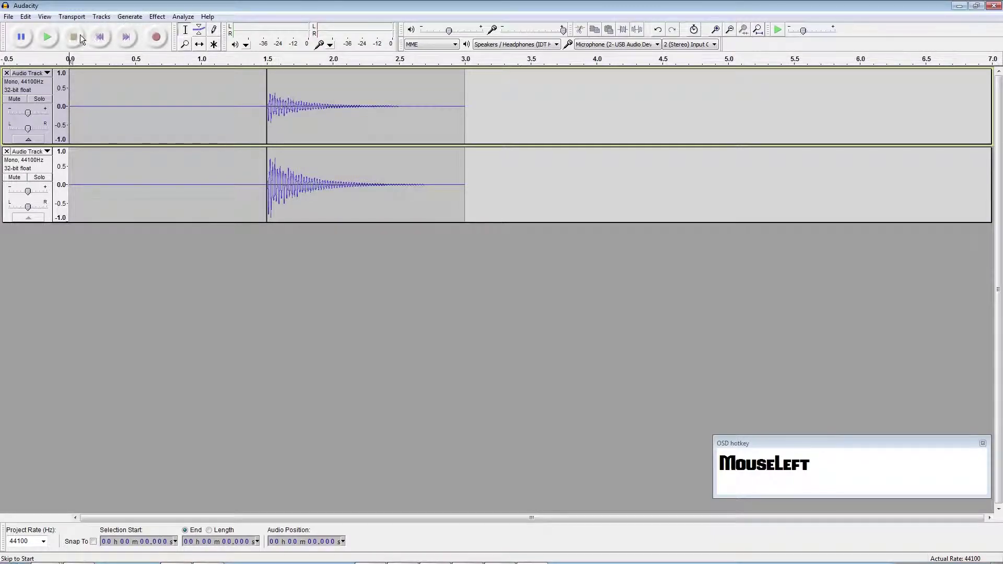
Play the two audio tracks, and switch to 3ds Max to play the beacon animation from frame 0.
left_click(46, 36)
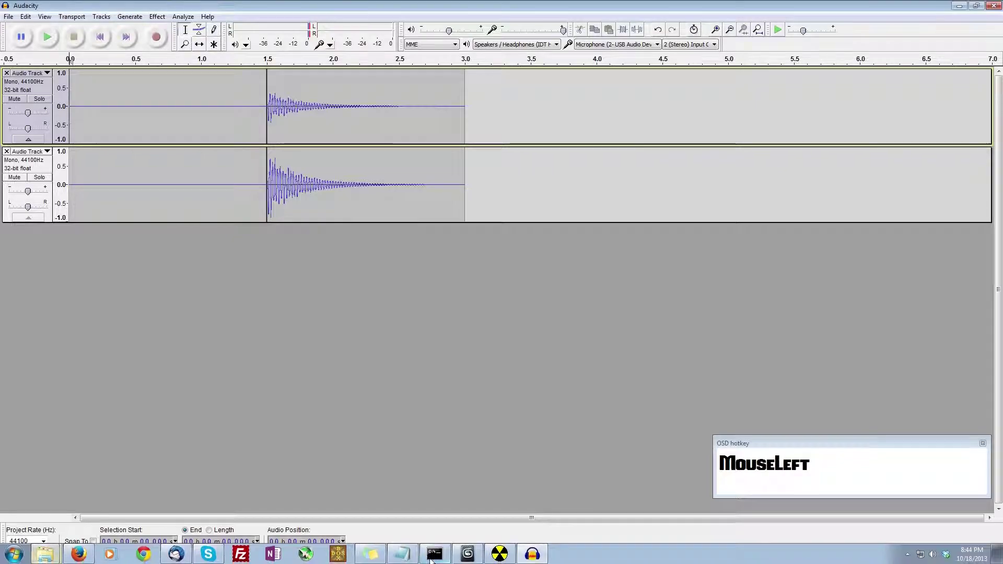
left_click(468, 555)
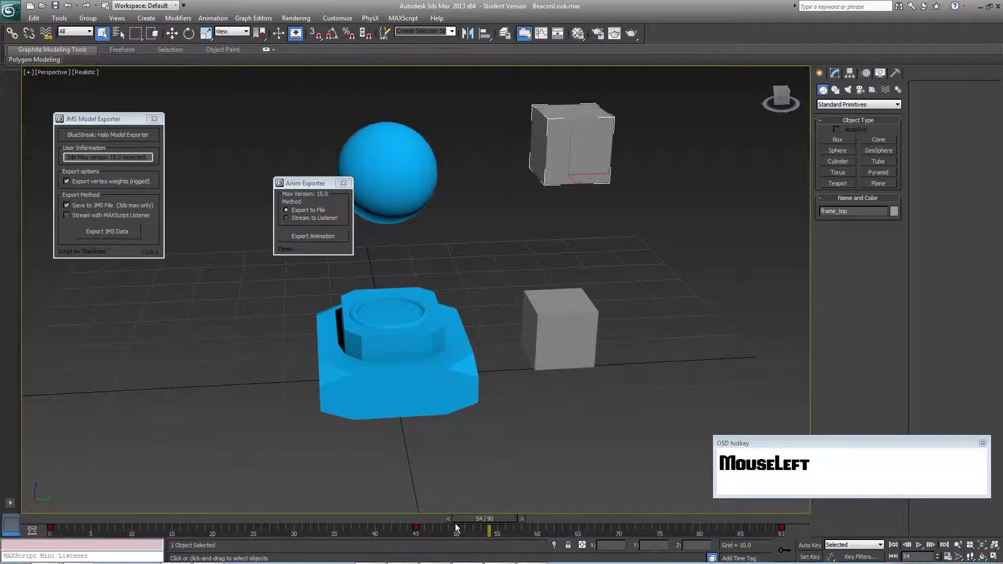
left_click_drag(470, 524, 47, 522)
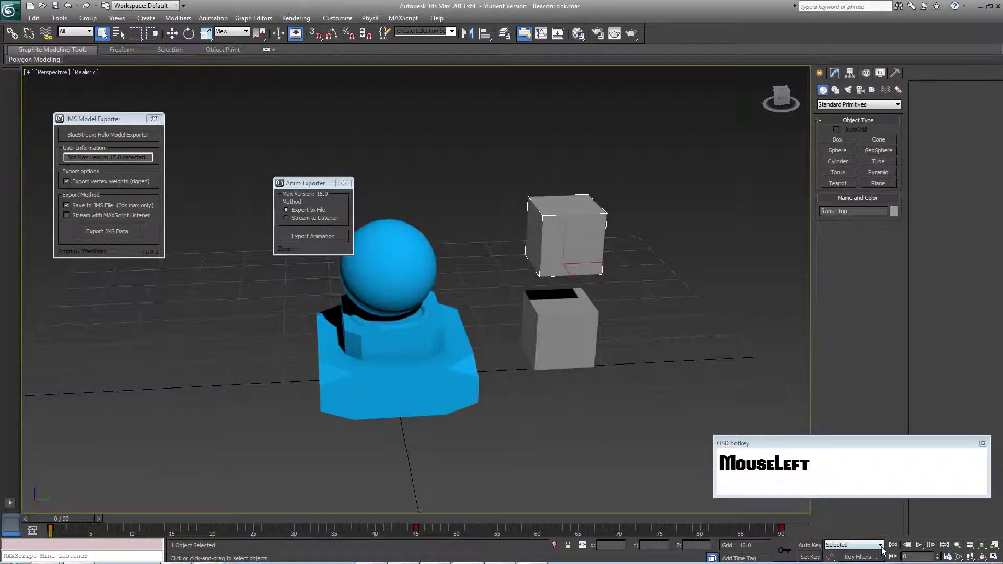
left_click(919, 546)
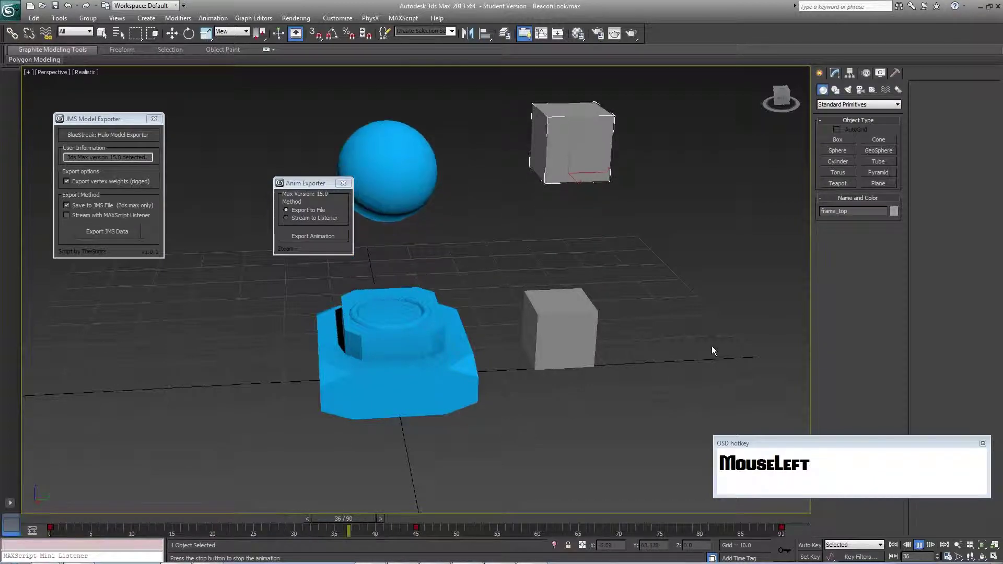
Place the 3ds Max and Audacity windows side by side and play the beacon animation next to the waveforms.
left_click_drag(604, 6, 1002, 116)
left_click_drag(407, 6, 2, 199)
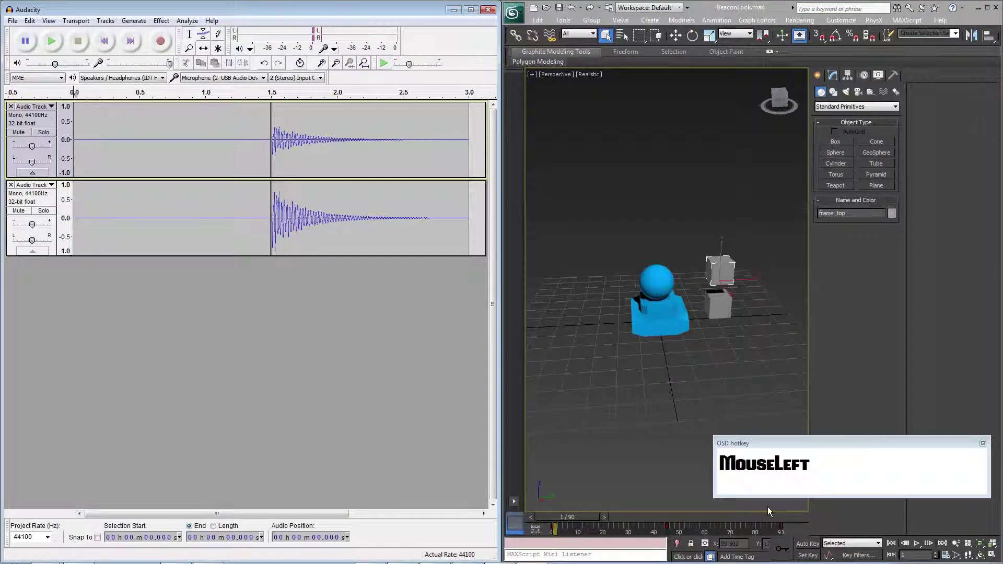
left_click(918, 544)
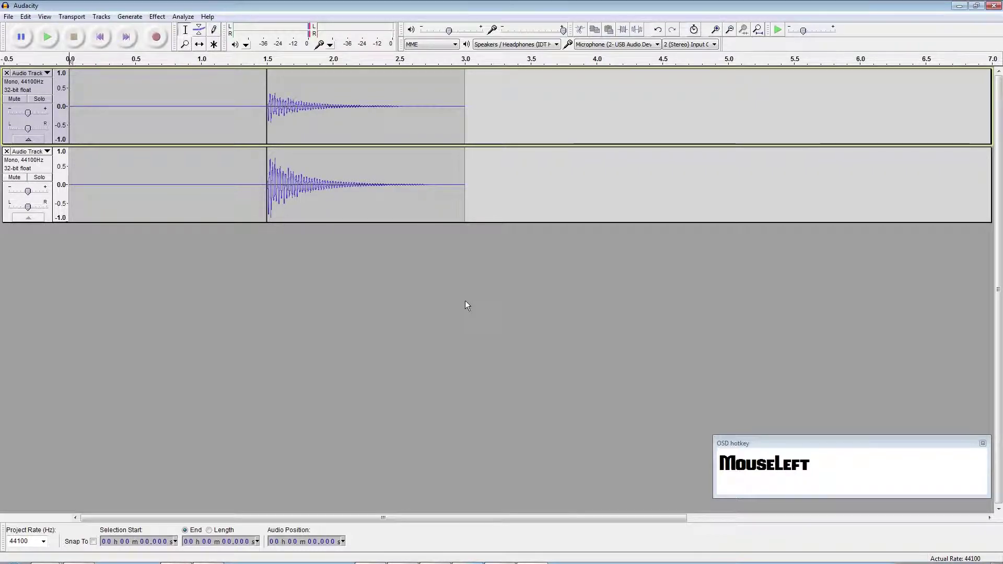
Save the Audacity project as BeaconBoom in the Public Music folder.
left_click(8, 16)
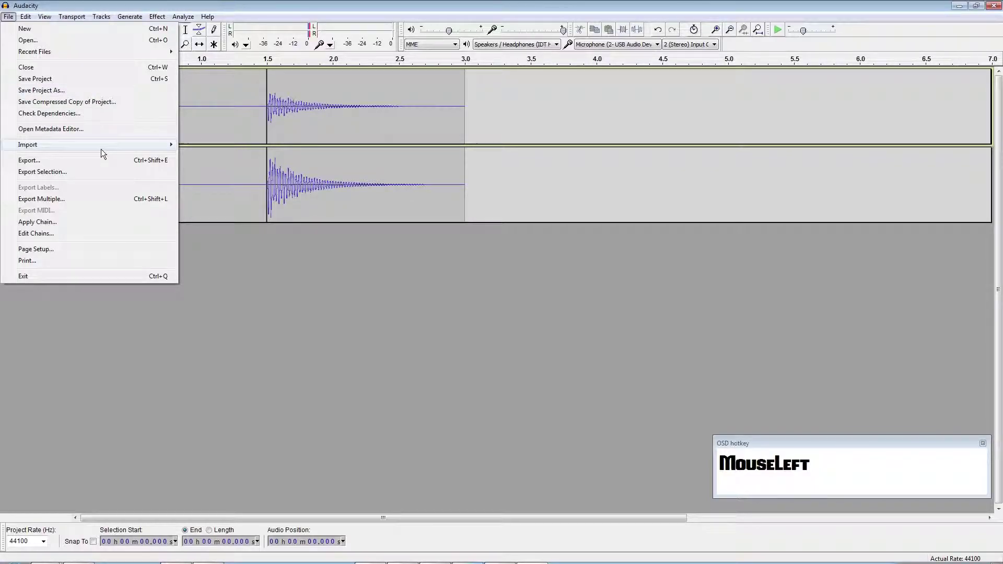
left_click(81, 79)
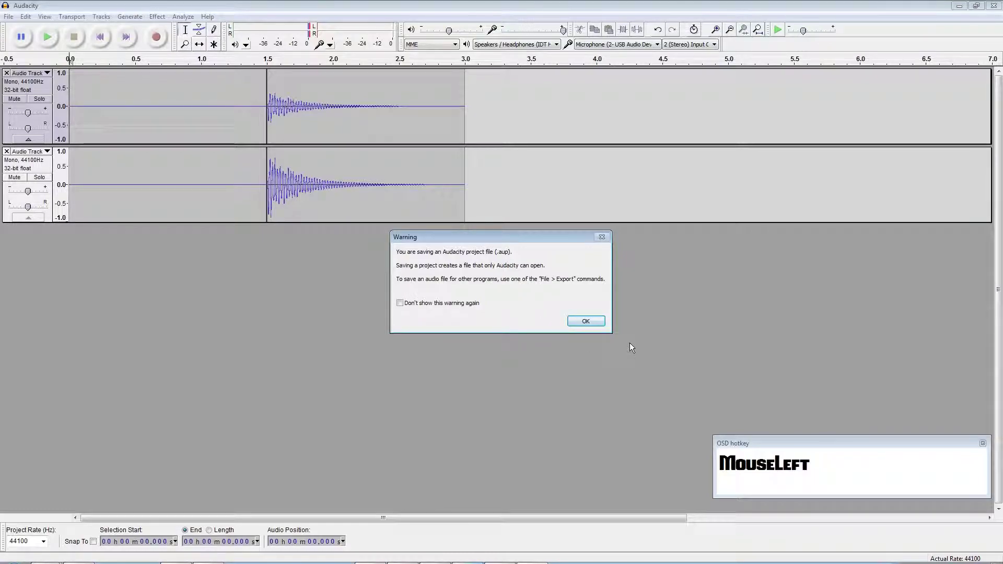
left_click(595, 322)
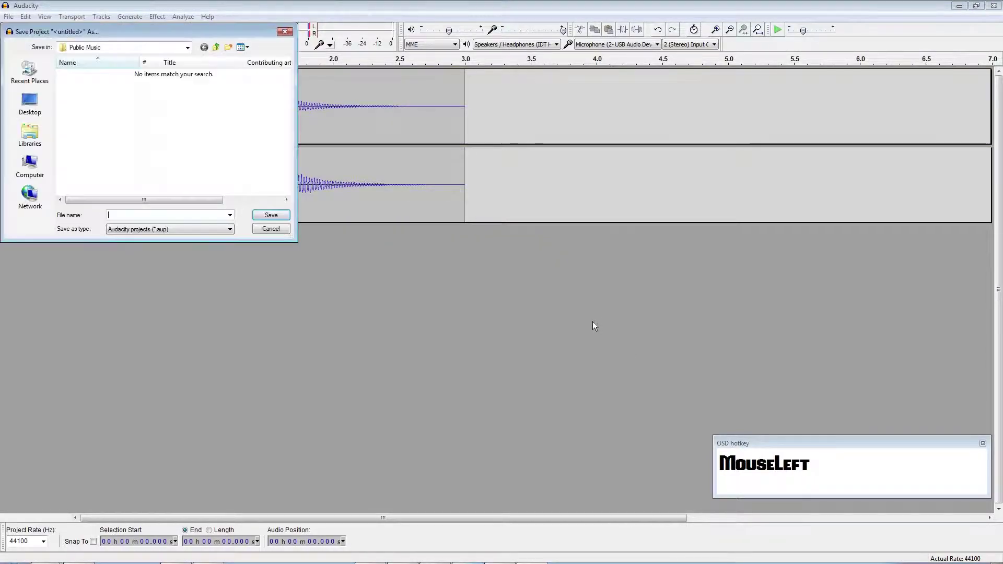
left_click(168, 213)
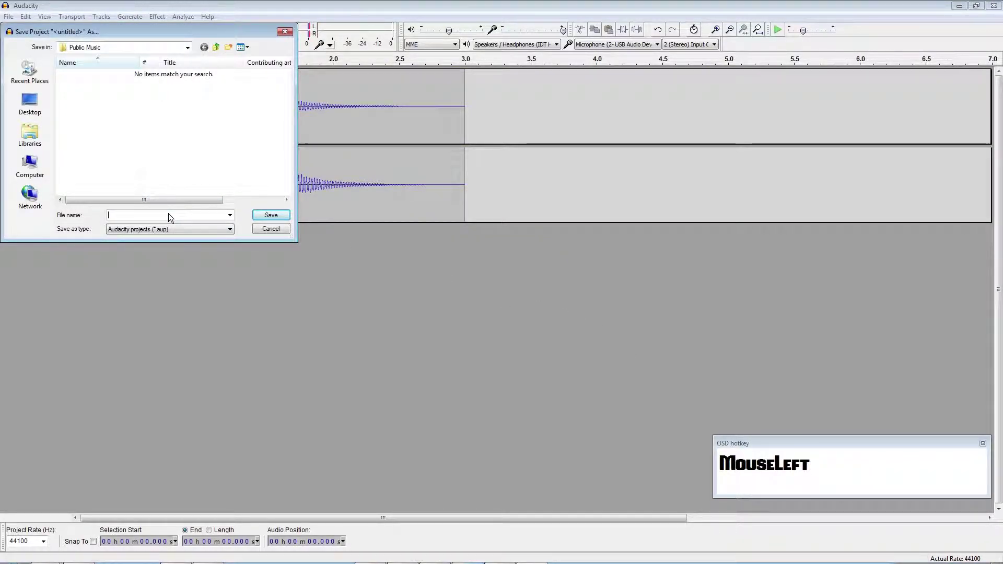
type("Beacon")
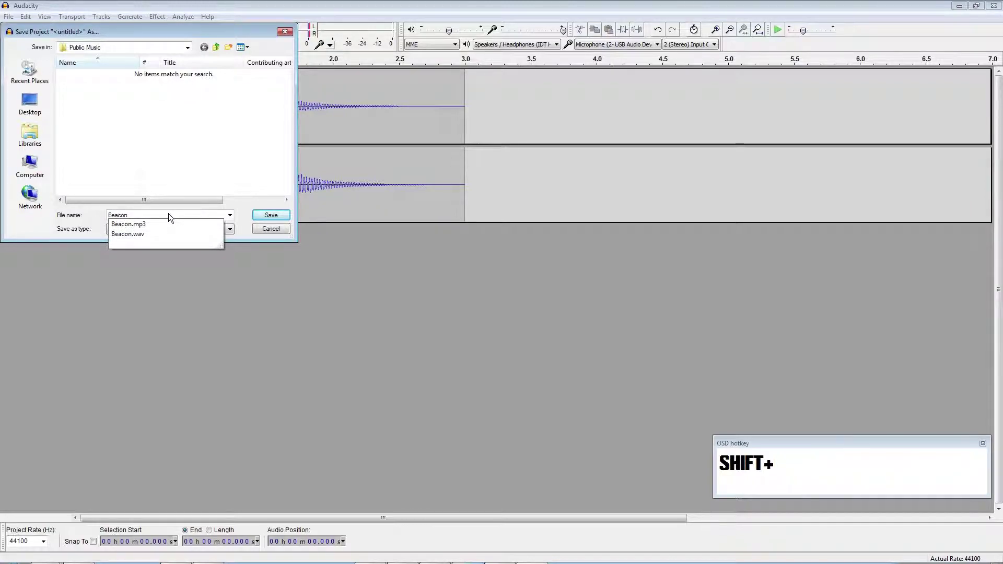
type("Boom")
key("Return")
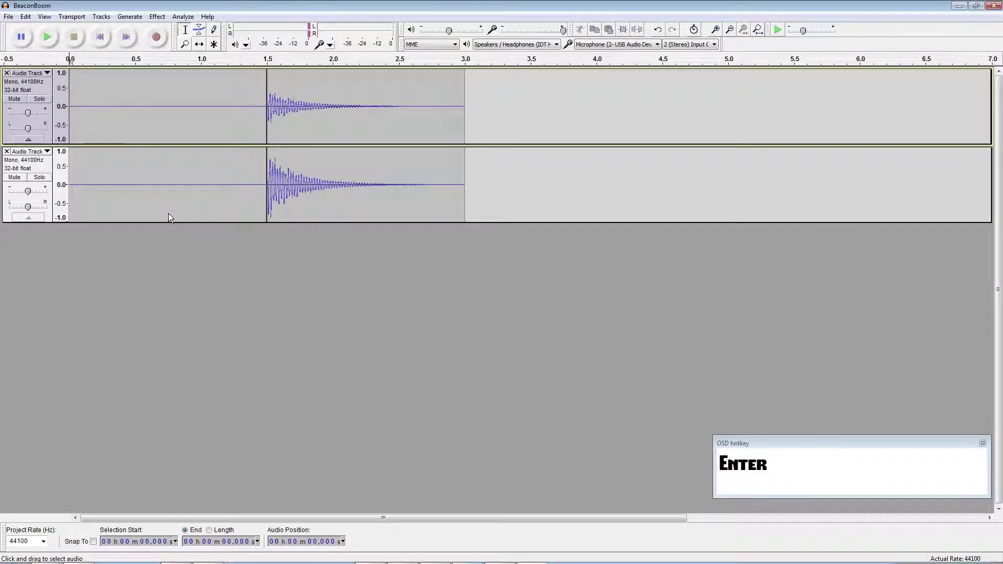
Start exporting the audio as a 16-bit PCM WAV and browse to the data folder in the Halo library.
left_click(8, 16)
left_click(76, 162)
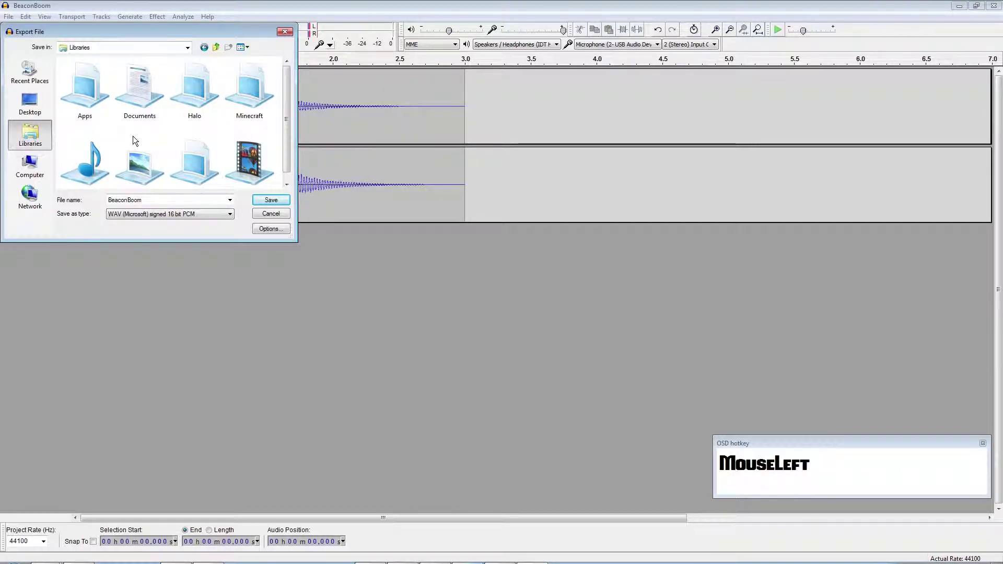
left_click(199, 84)
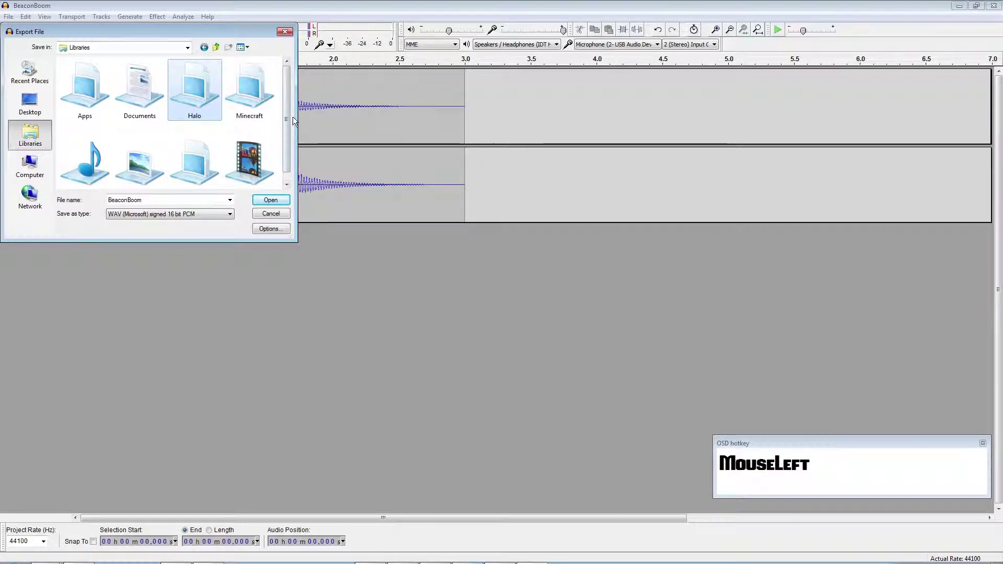
double_click(191, 84)
scroll(111, 125, "down", 2)
scroll(112, 123, "up", 1)
scroll(112, 123, "down", 2)
scroll(111, 120, "up", 2)
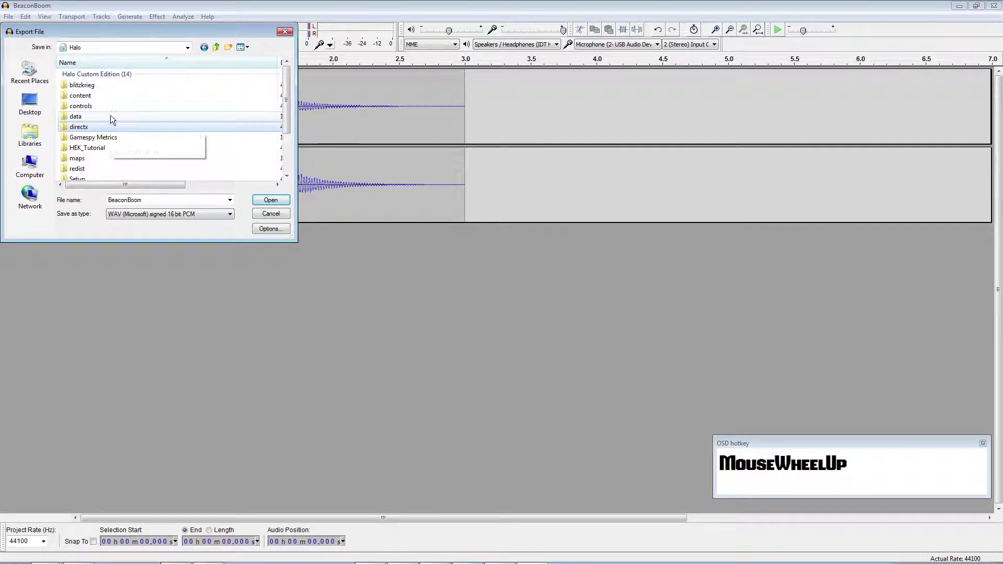
double_click(108, 112)
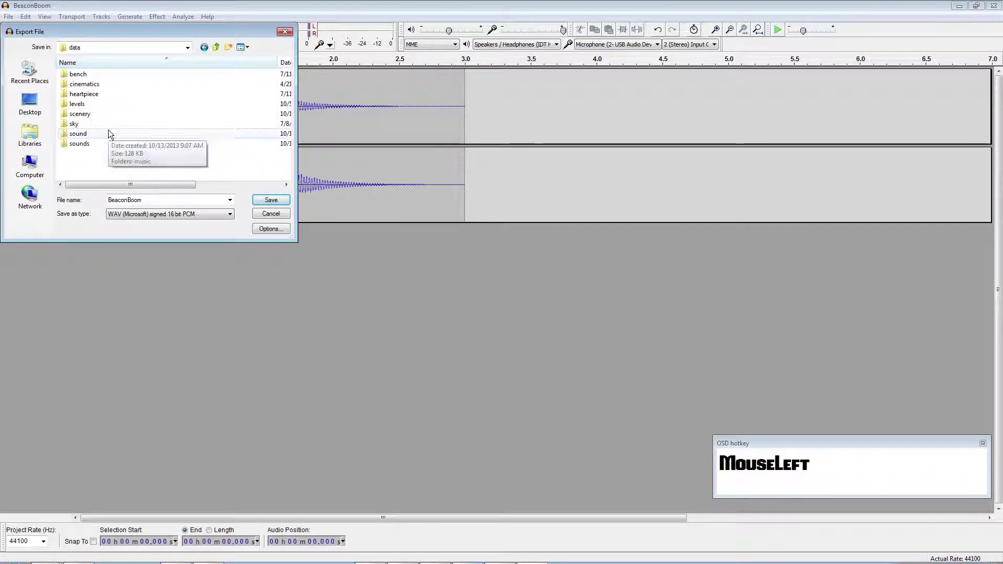
Look inside the scenery and sounds\Beacon folders and return to the data folder.
double_click(109, 115)
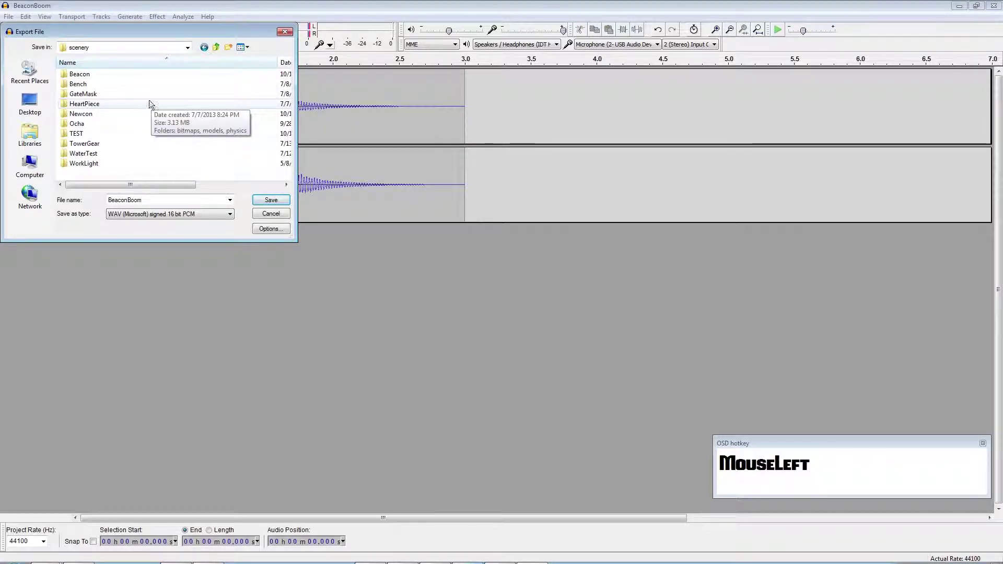
left_click(216, 48)
double_click(131, 143)
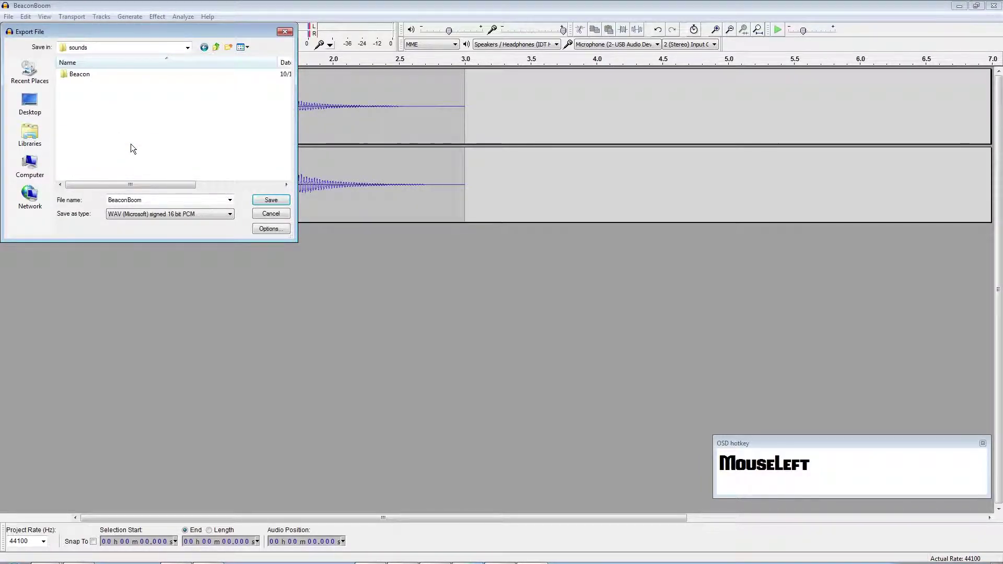
double_click(209, 74)
left_click(130, 77)
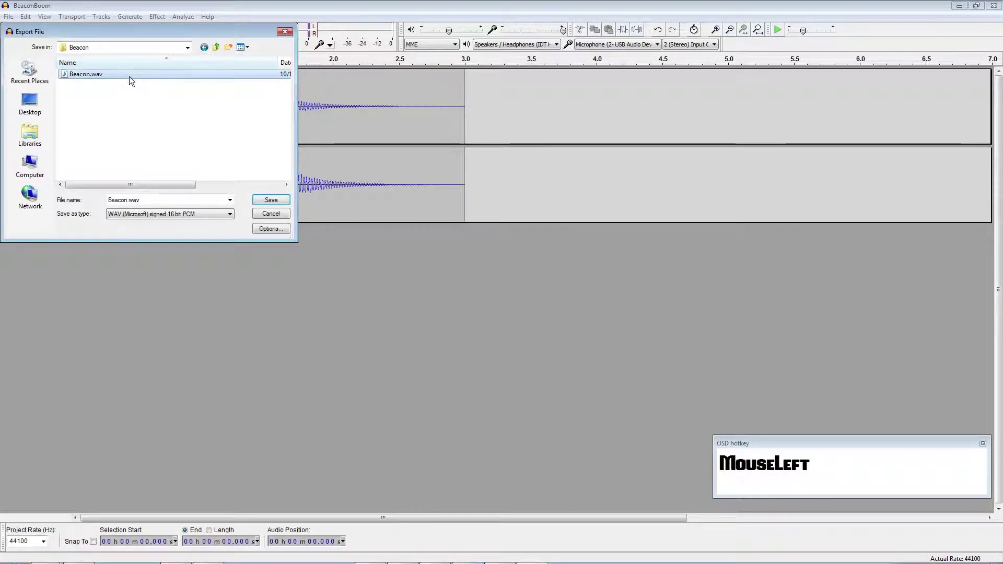
left_click(217, 48)
left_click(216, 48)
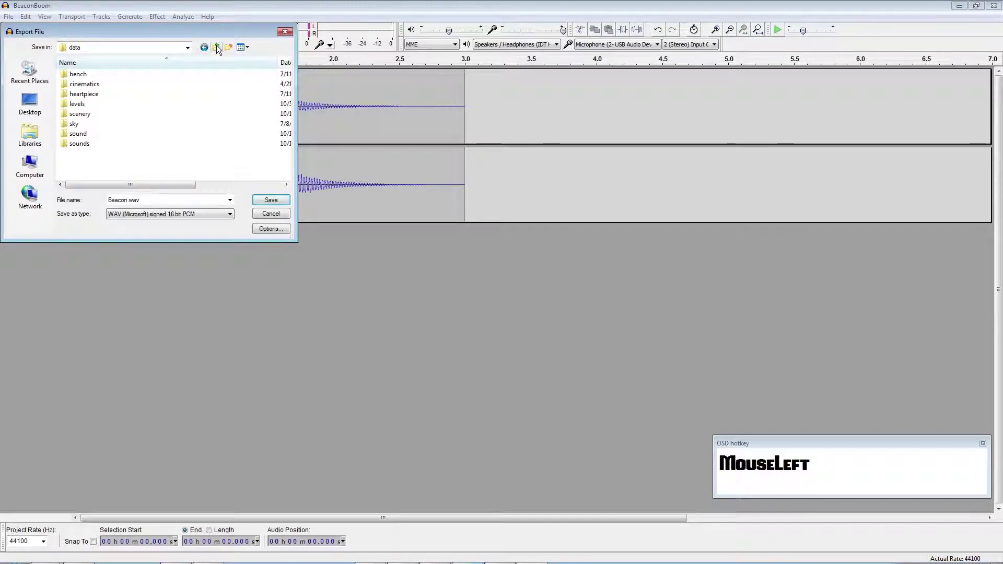
left_click(216, 47)
double_click(98, 117)
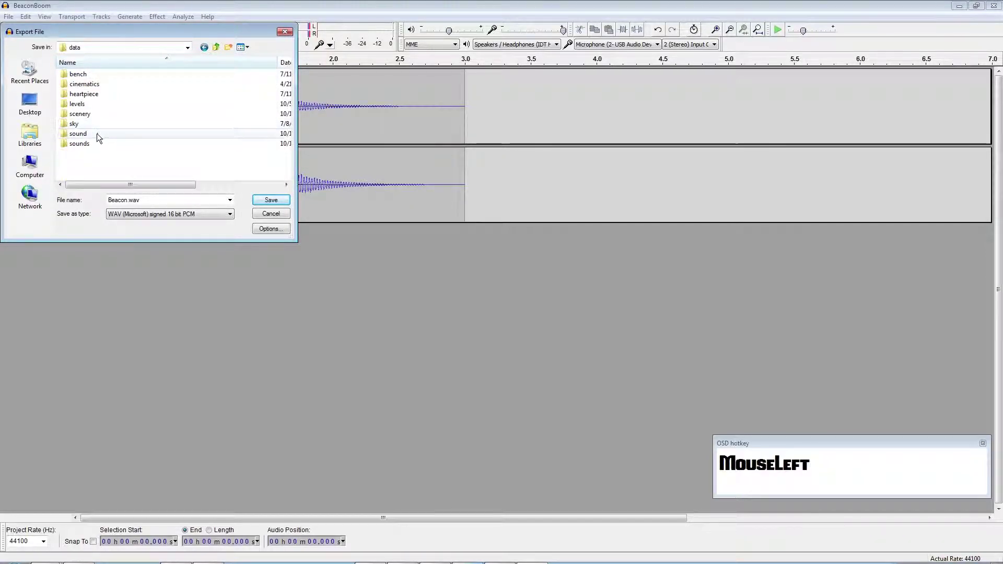
Export the audio over Beacon.wav in data\sounds\Beacon, accepting the mono mixdown and leaving the metadata blank.
double_click(96, 143)
double_click(98, 73)
double_click(102, 77)
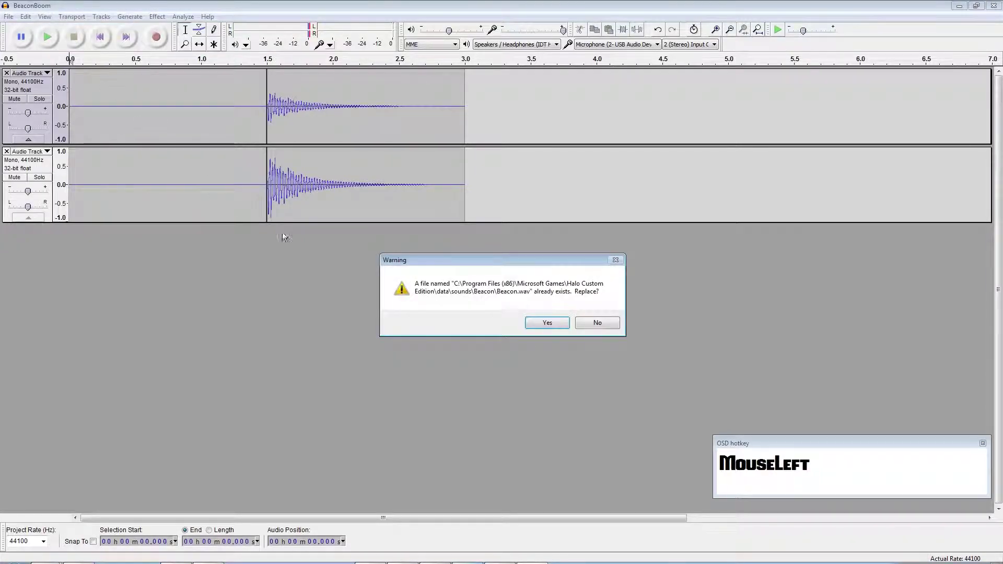
left_click(547, 322)
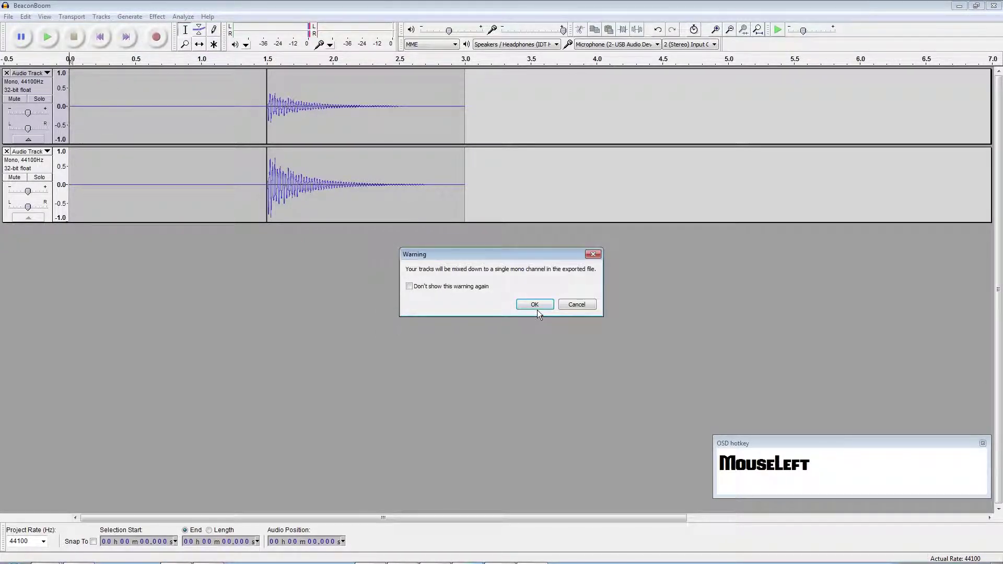
left_click(536, 308)
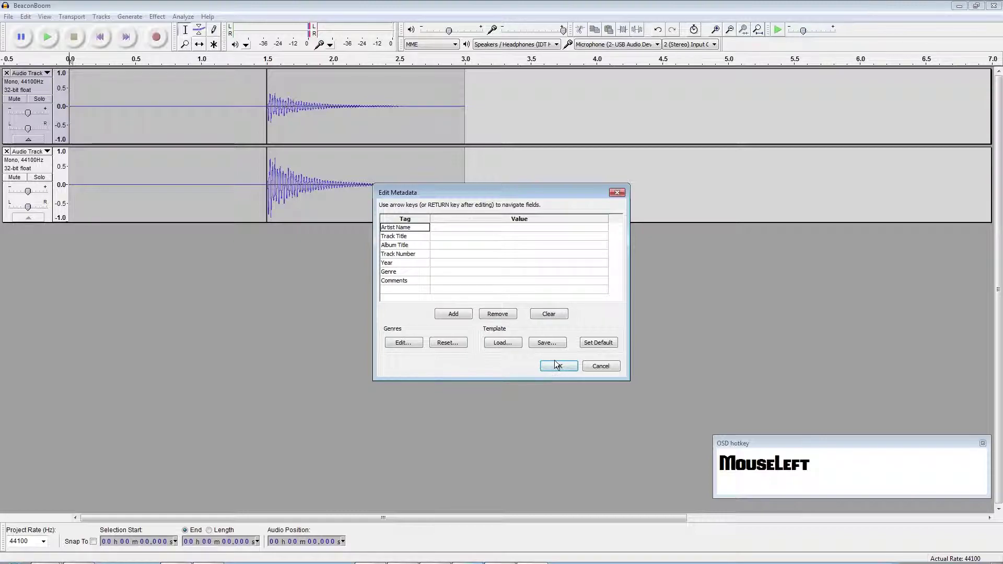
left_click(560, 366)
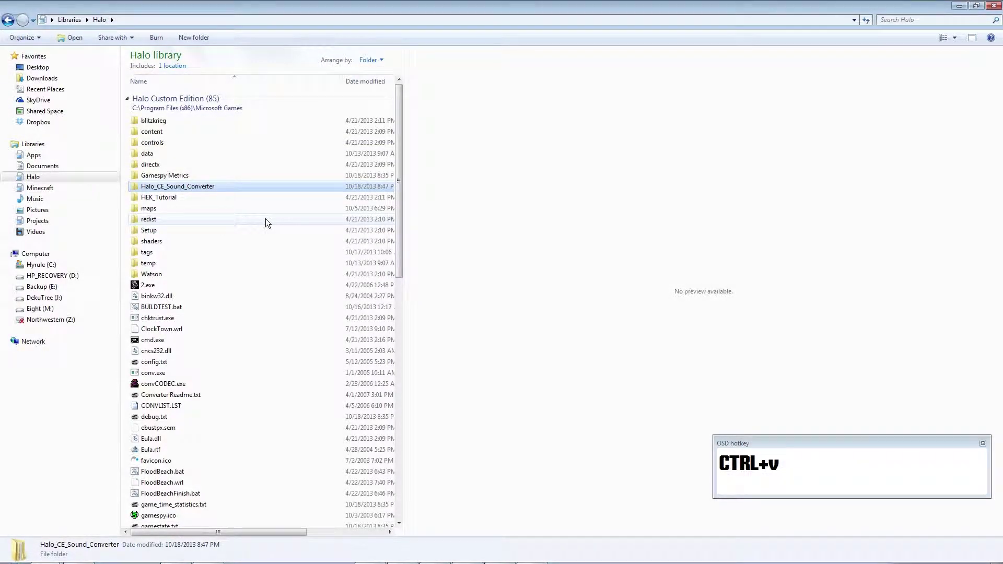
In the Halo library, open the Halo_CE_Sound_Converter folder and its Halo CE Sound Converter subfolder.
left_click(249, 187)
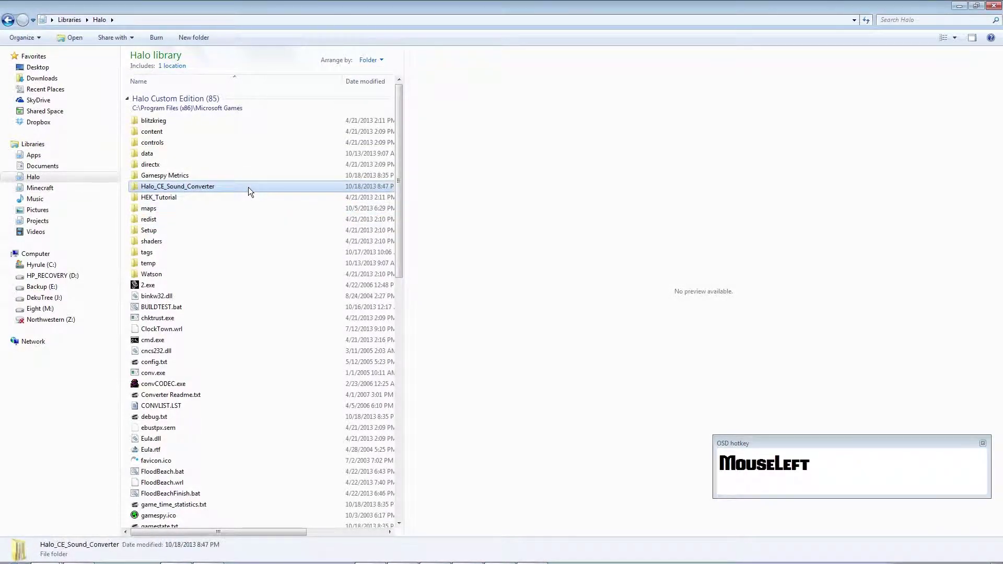
double_click(249, 187)
double_click(211, 95)
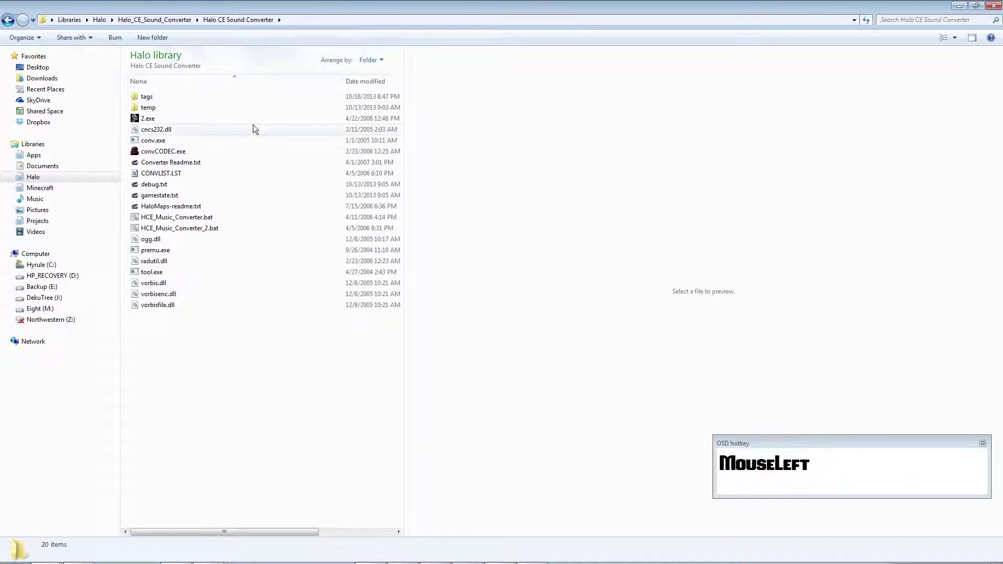
Open HaloMaps-readme.txt in Notepad beside the folder, and load Converter Readme.txt into the same Notepad window.
double_click(211, 207)
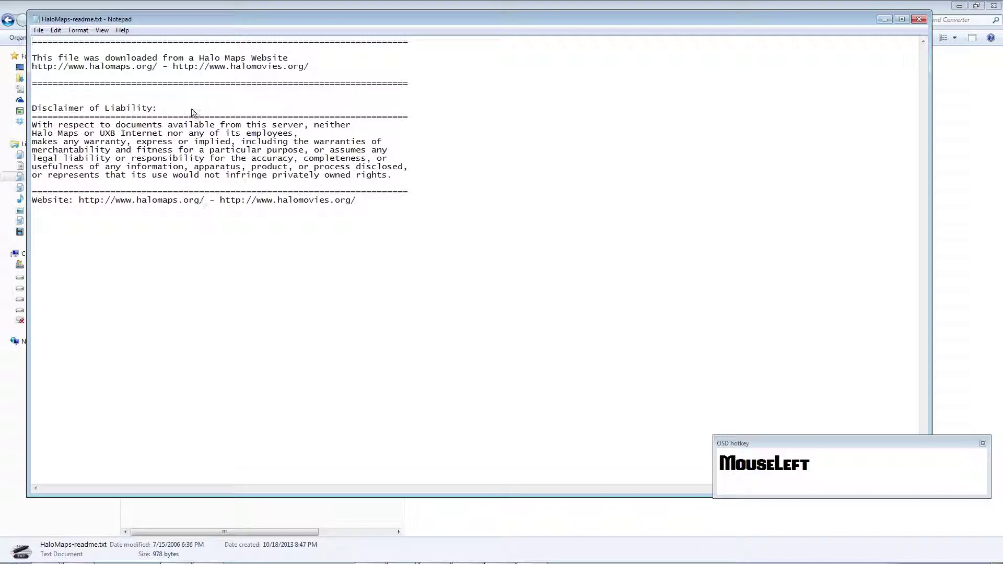
left_click_drag(181, 17, 1002, 167)
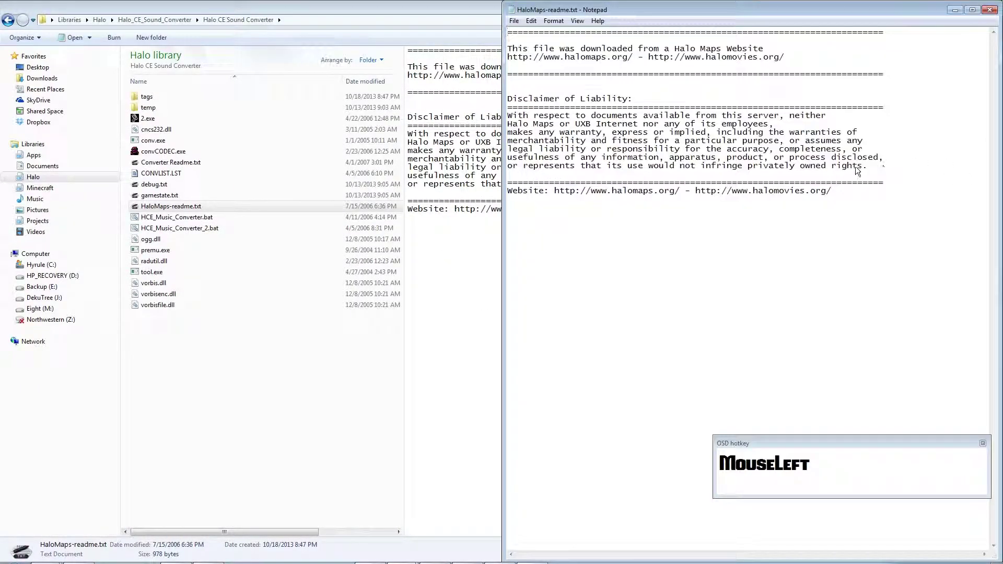
left_click_drag(171, 162, 651, 162)
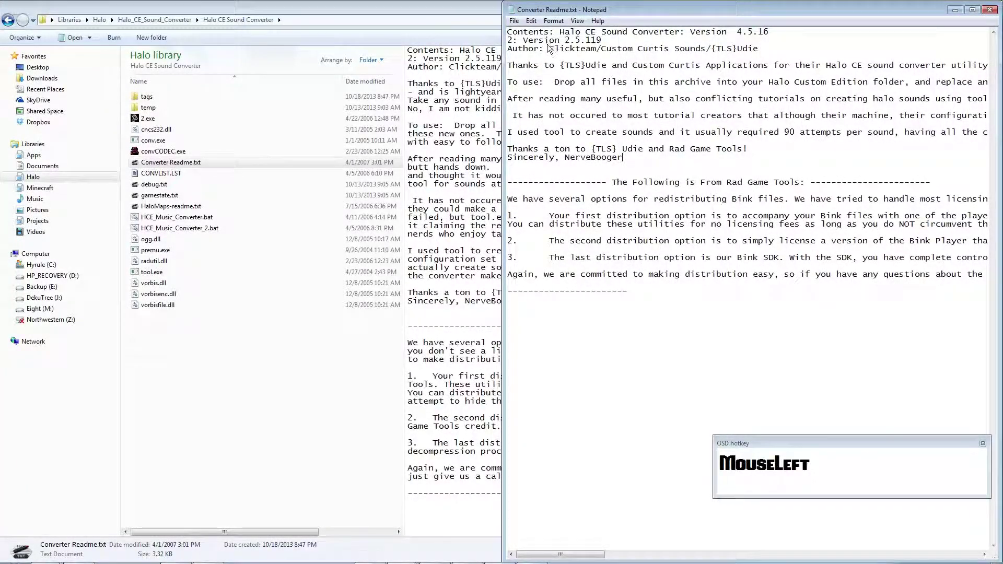
Read the author and thank-you credits in Converter Readme.txt and the Rad Game Tools section on redistributing Bink files.
left_click_drag(549, 49, 574, 48)
left_click(609, 48)
left_click_drag(646, 149, 749, 150)
left_click(628, 160)
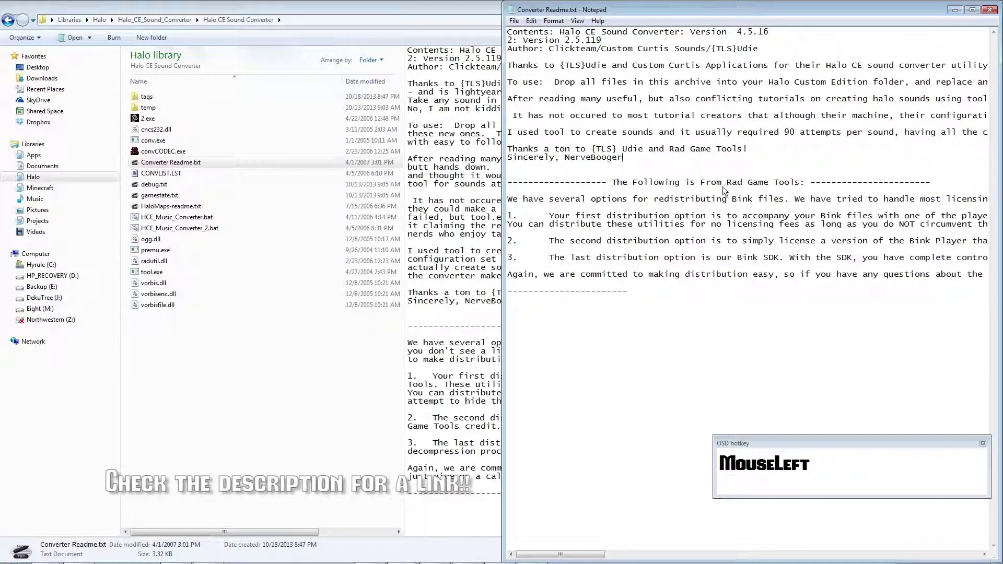
left_click_drag(732, 200, 754, 201)
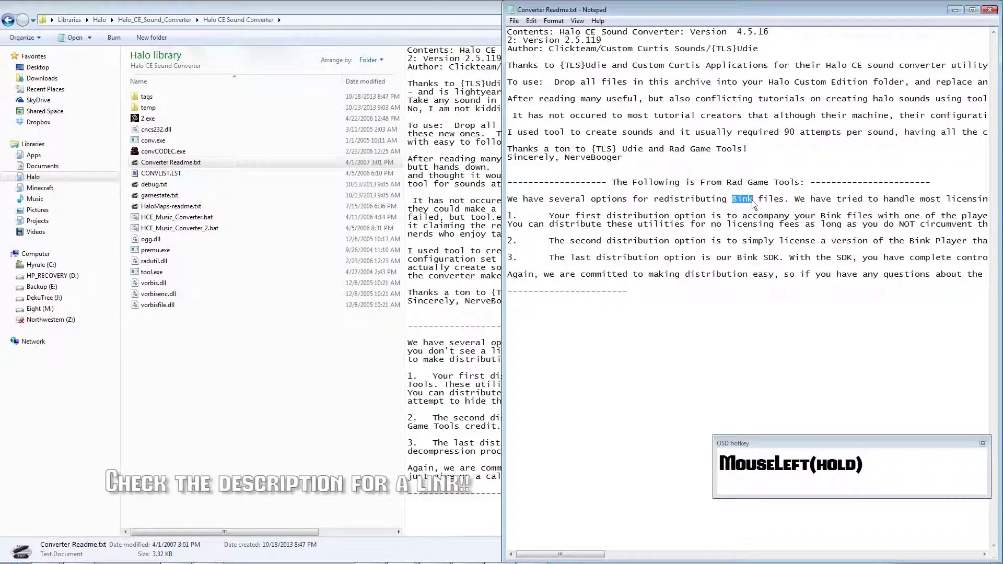
left_click(746, 245)
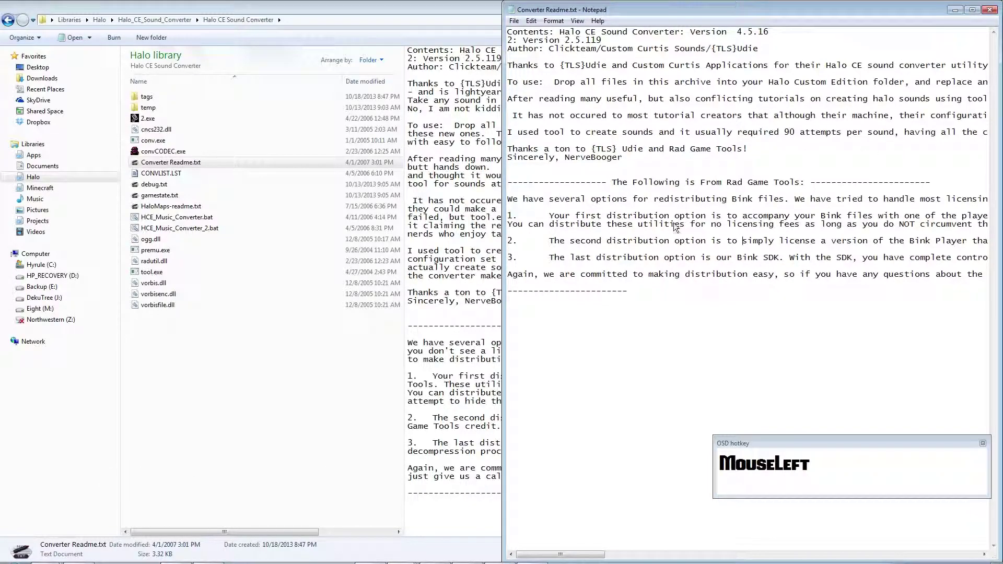
Close the readme, copy every file in the Halo CE Sound Converter folder, and return to the Halo root folder.
left_click(990, 11)
left_click(283, 325)
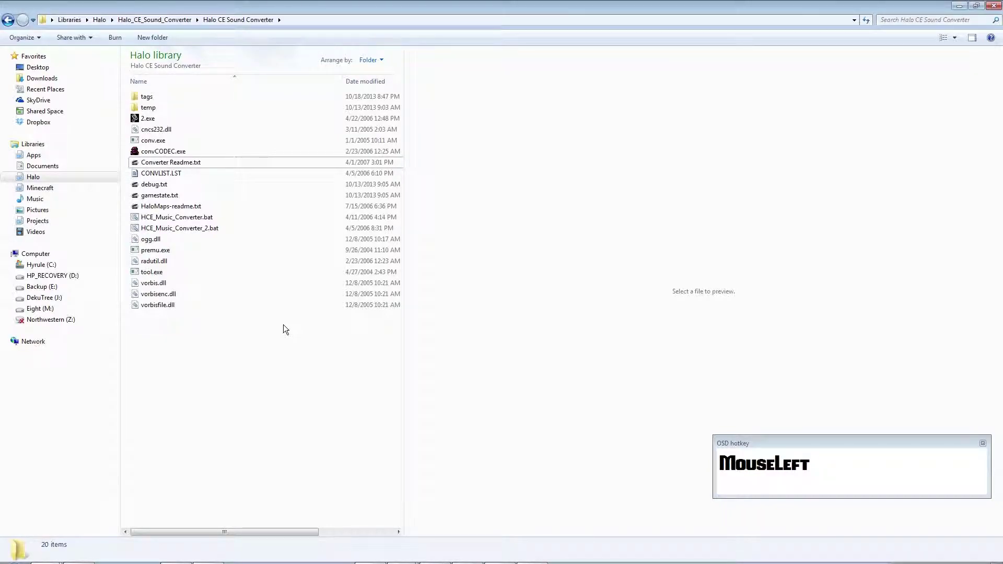
left_click_drag(309, 368, 232, 95)
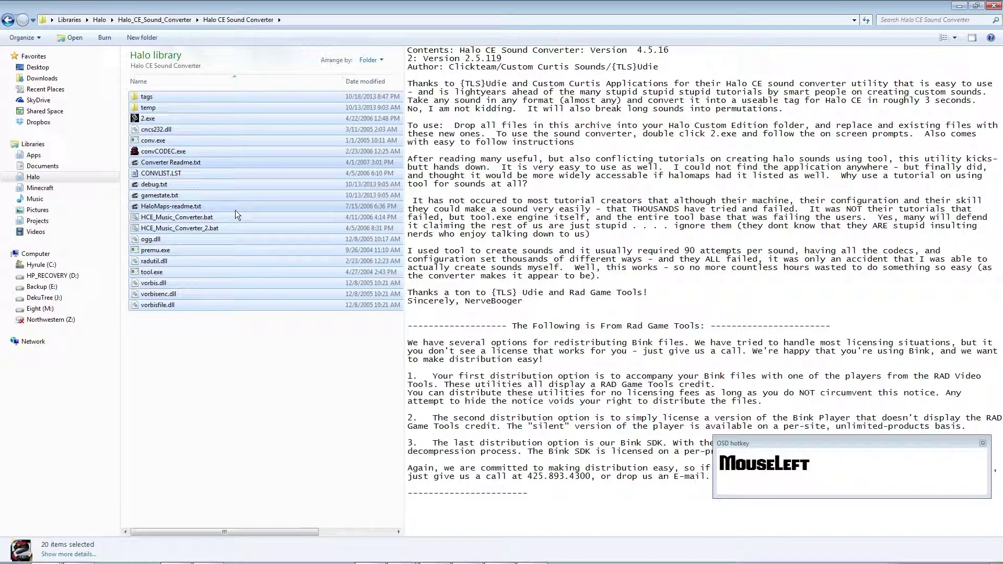
right_click(164, 174)
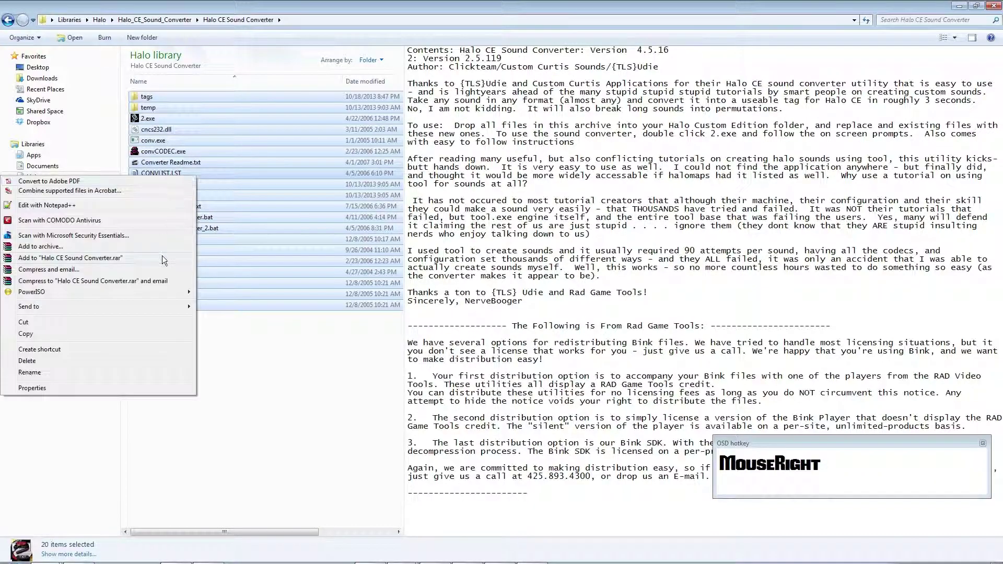
left_click(86, 333)
left_click(99, 20)
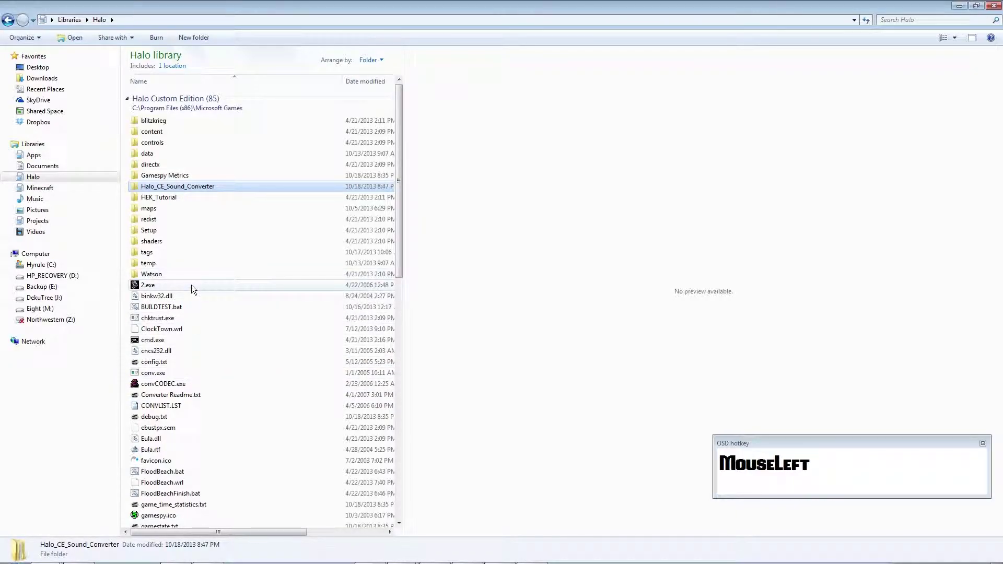
Launch 2.exe from the Halo root folder, enable the "I Love {TLS}Udie" option and enter the Converter screen.
mouse_move(191, 284)
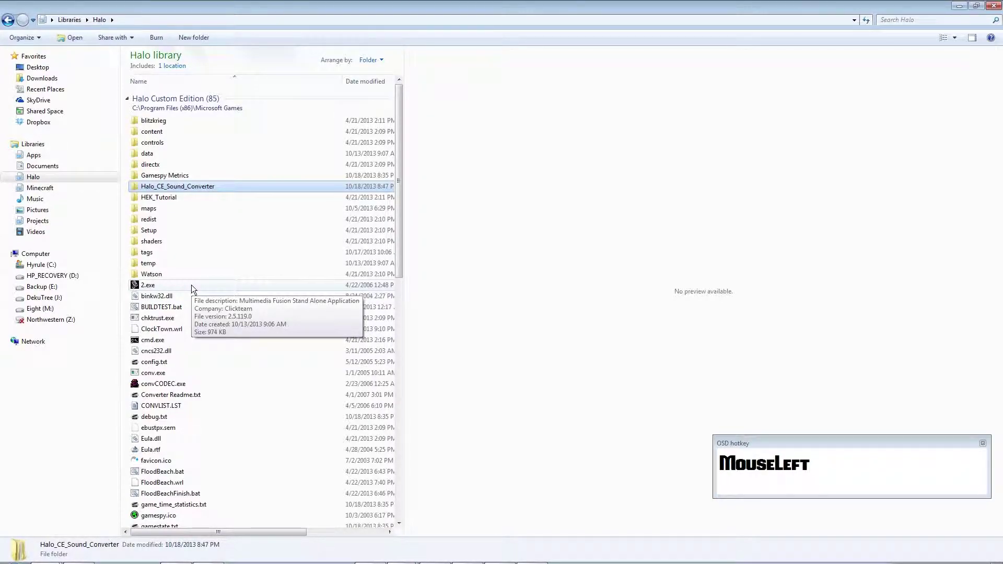
left_click(191, 285)
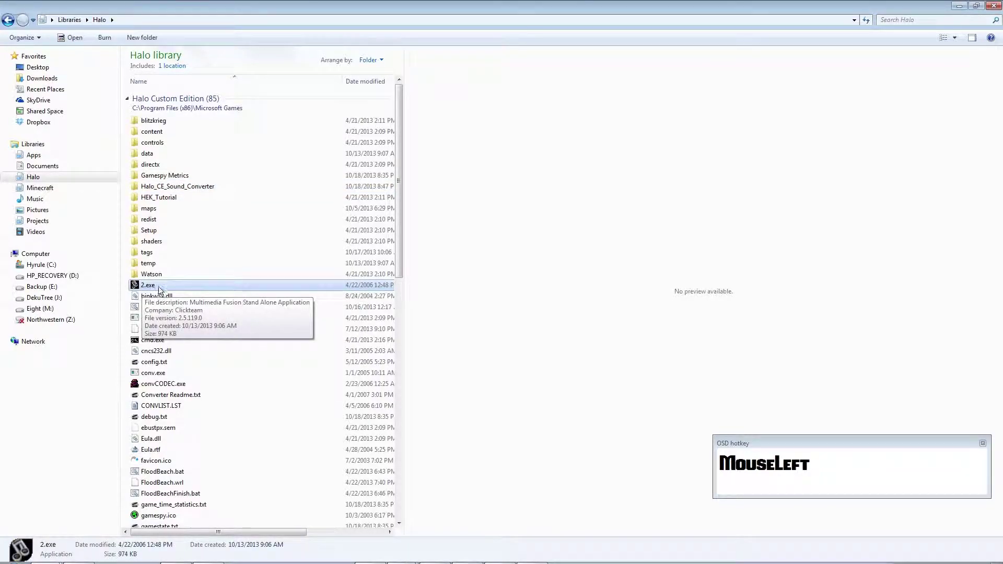
double_click(177, 285)
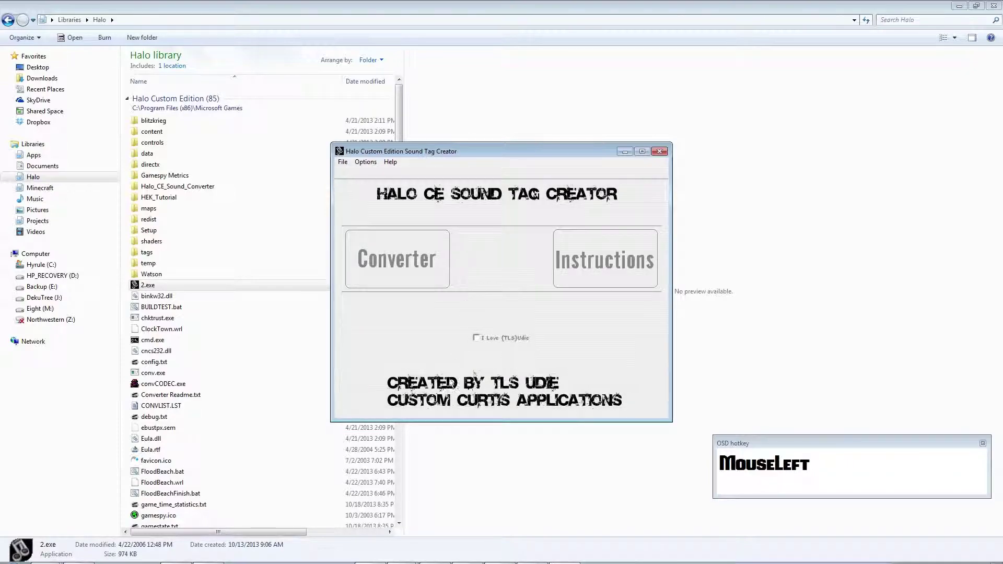
left_click(477, 338)
left_click(501, 331)
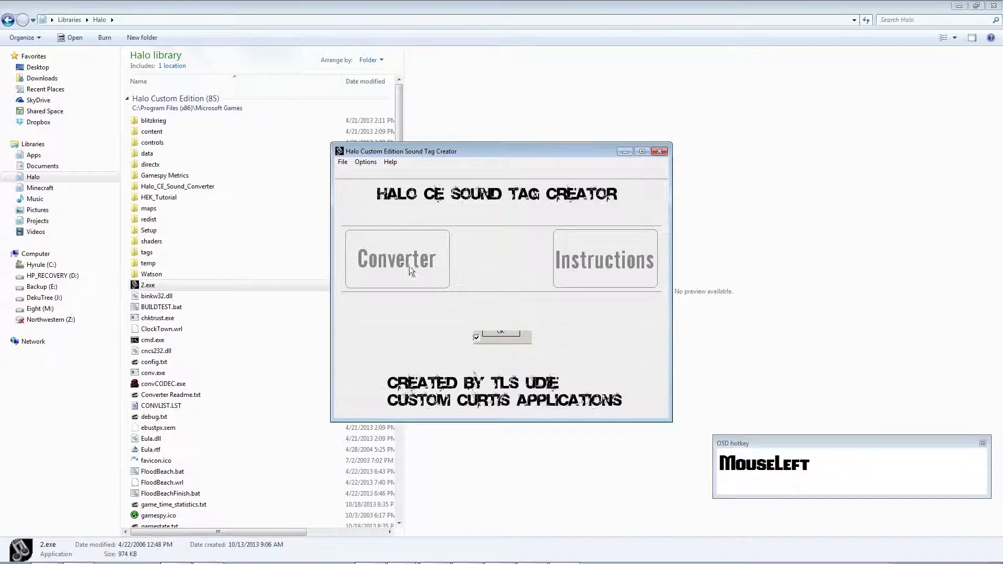
left_click(381, 254)
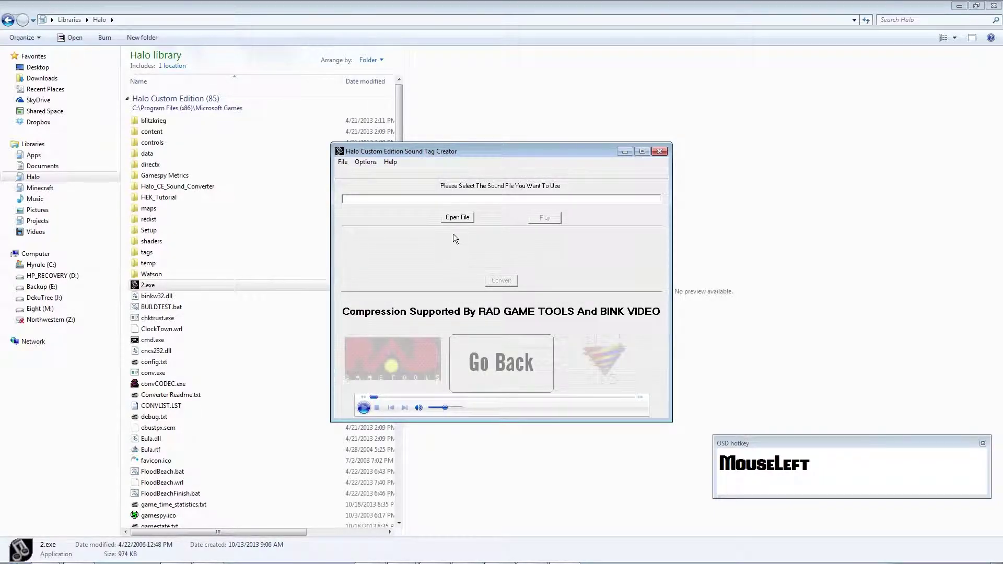
Load Beacon.wav from data\sounds\Beacon into the converter and play it back.
left_click(454, 218)
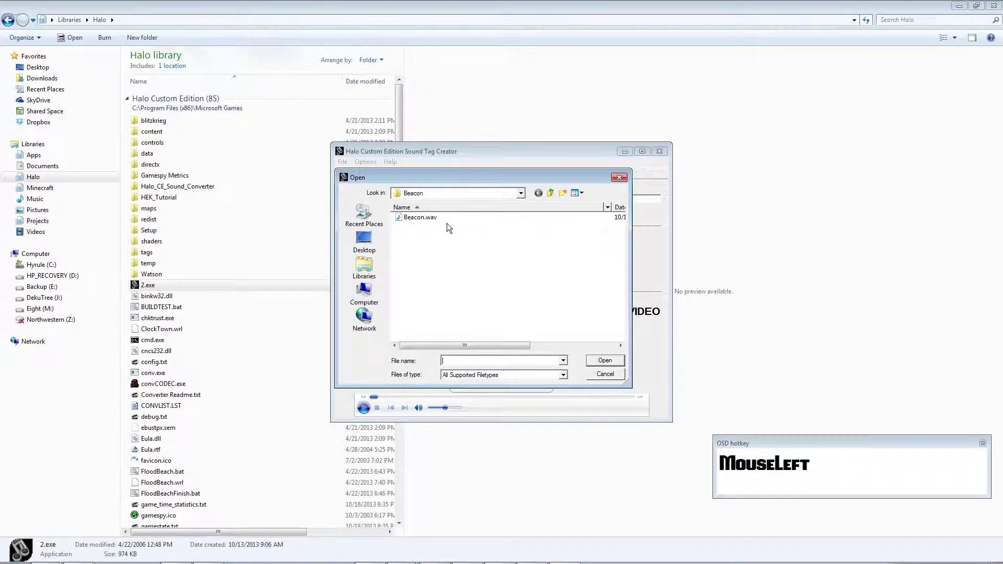
double_click(415, 218)
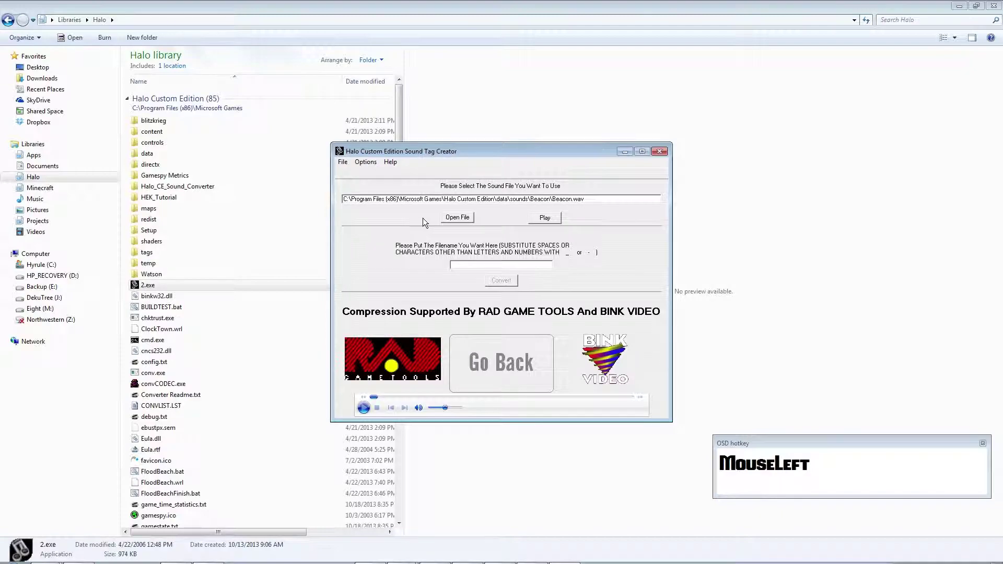
left_click(545, 219)
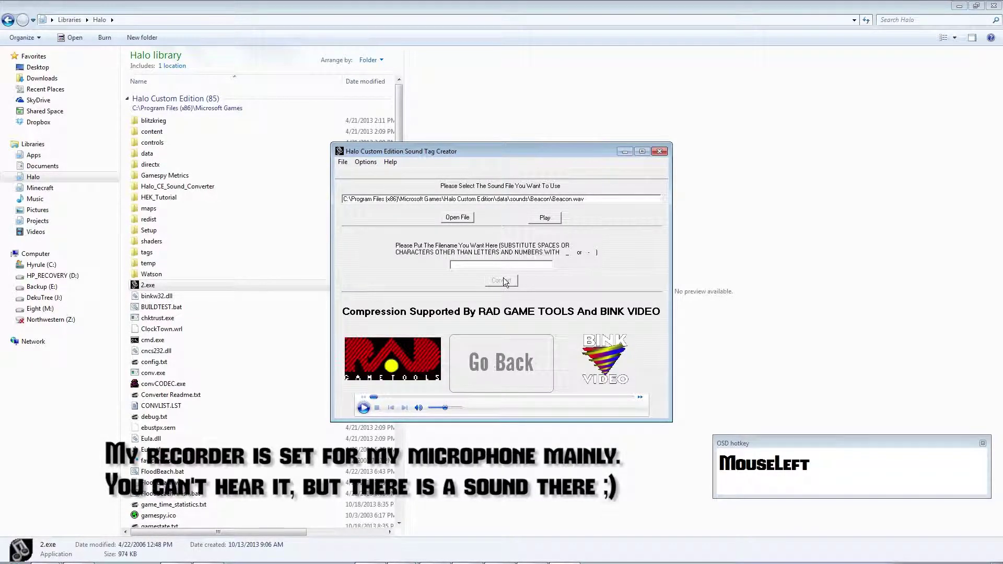
left_click(366, 408)
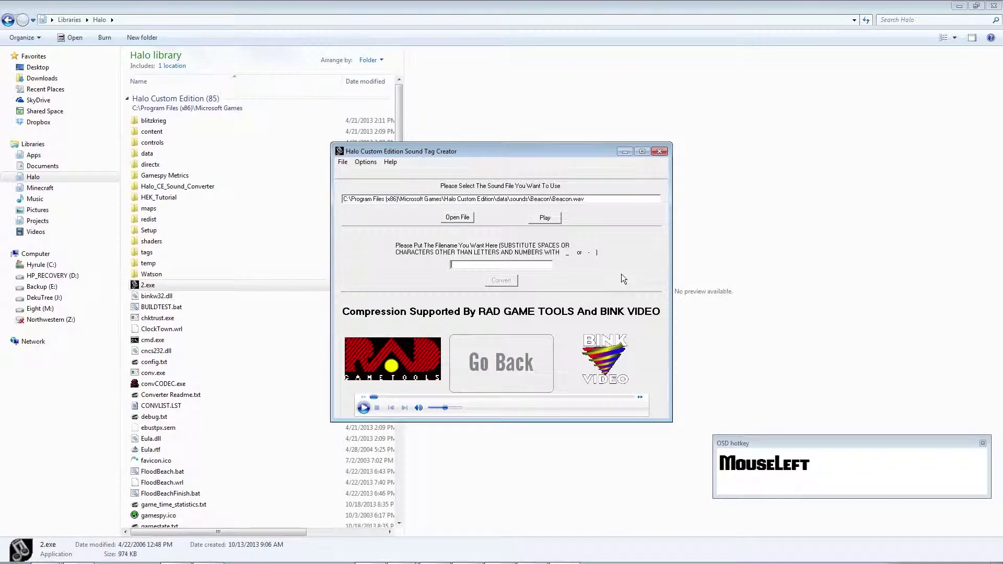
Name the output file BeaconPulse and convert the loaded sound.
type("Bea")
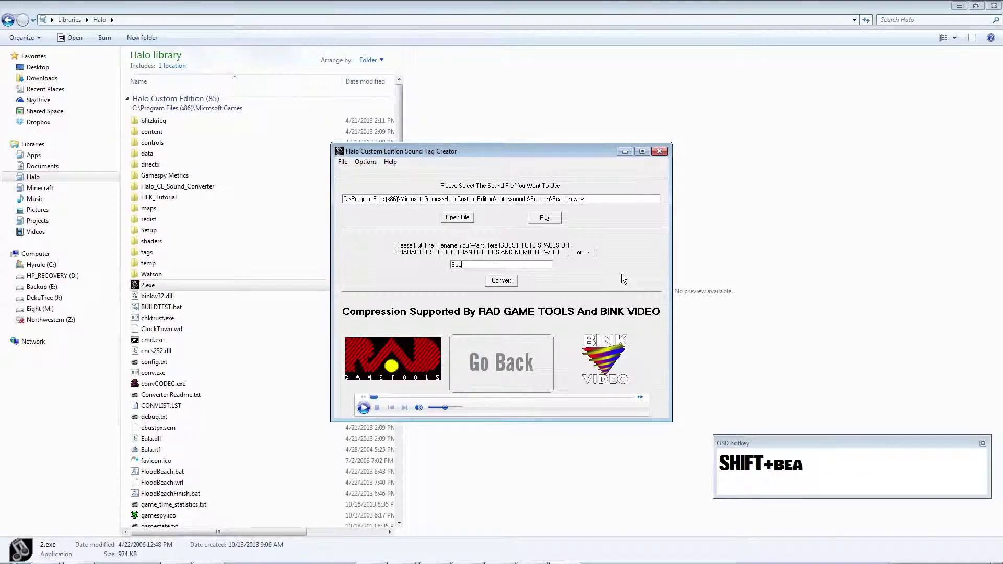
type("conPulse")
left_click(502, 280)
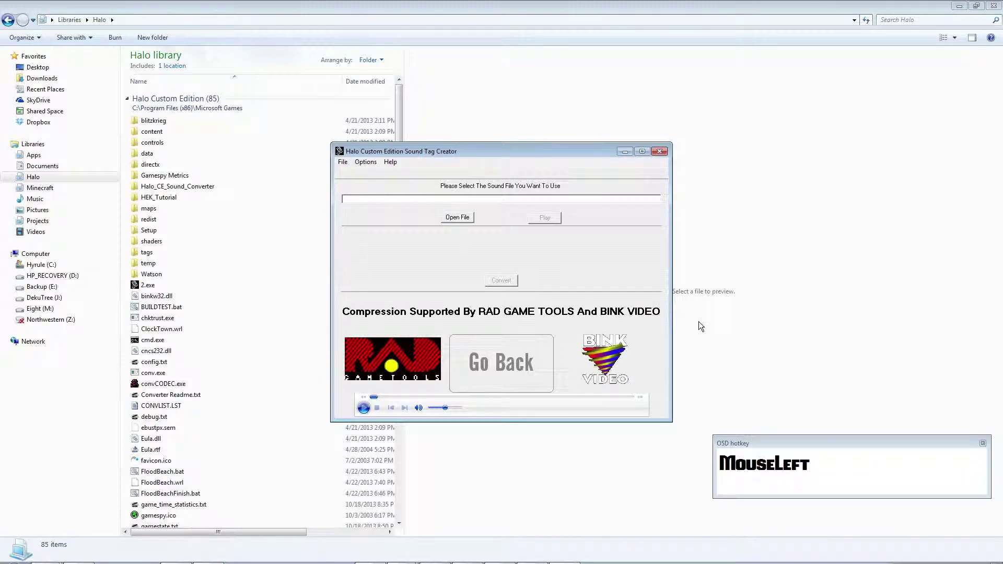
left_click_drag(366, 162, 344, 164)
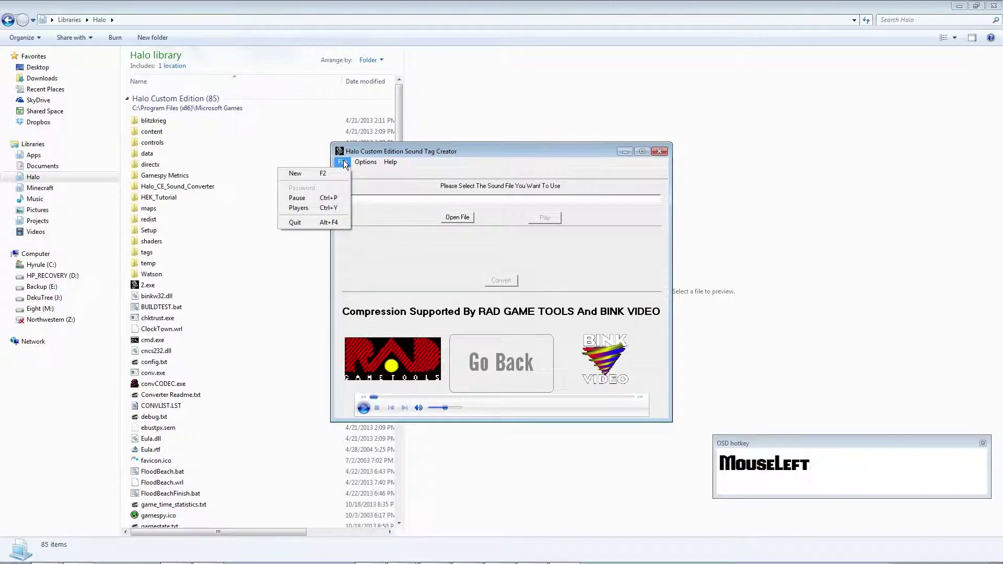
left_click(343, 161)
left_click(390, 164)
left_click(390, 163)
Switch back to the Halo root folder in Explorer and open tags\sound\music\music.
left_click(216, 237)
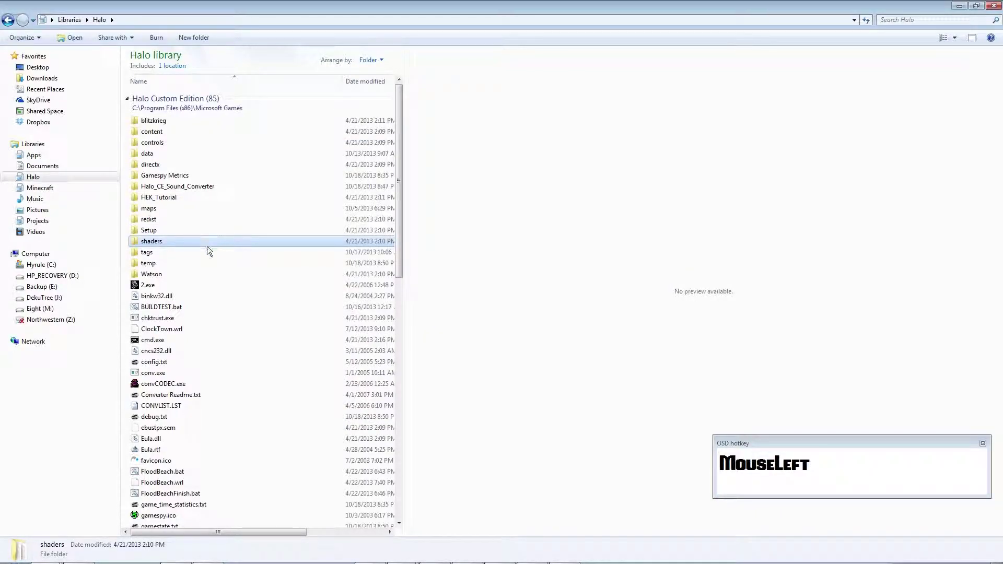
double_click(201, 252)
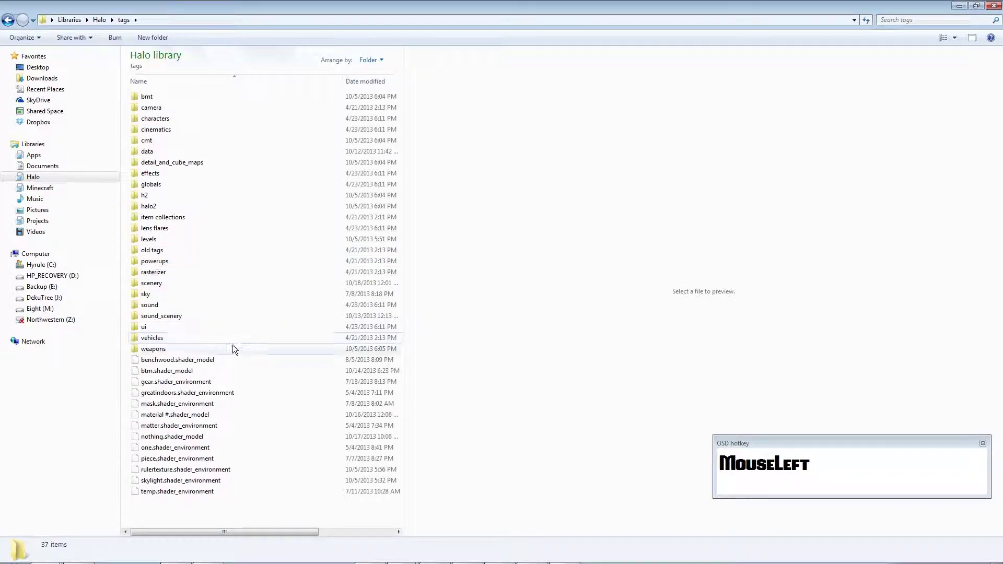
double_click(227, 307)
double_click(183, 107)
double_click(181, 99)
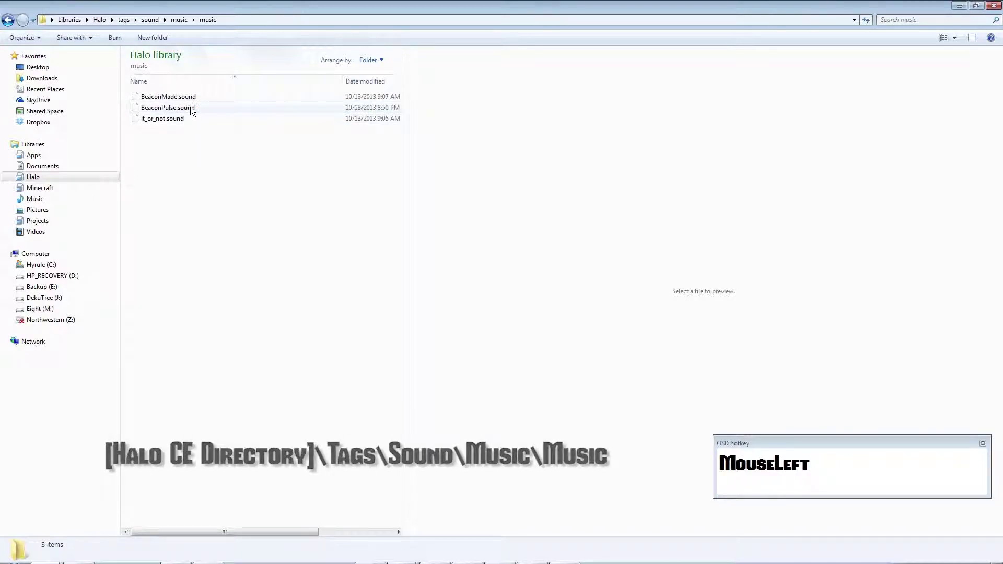
Permanently delete BeaconMade.sound and it_or_not.sound from the music folder, keeping BeaconPulse.sound.
left_click(190, 107)
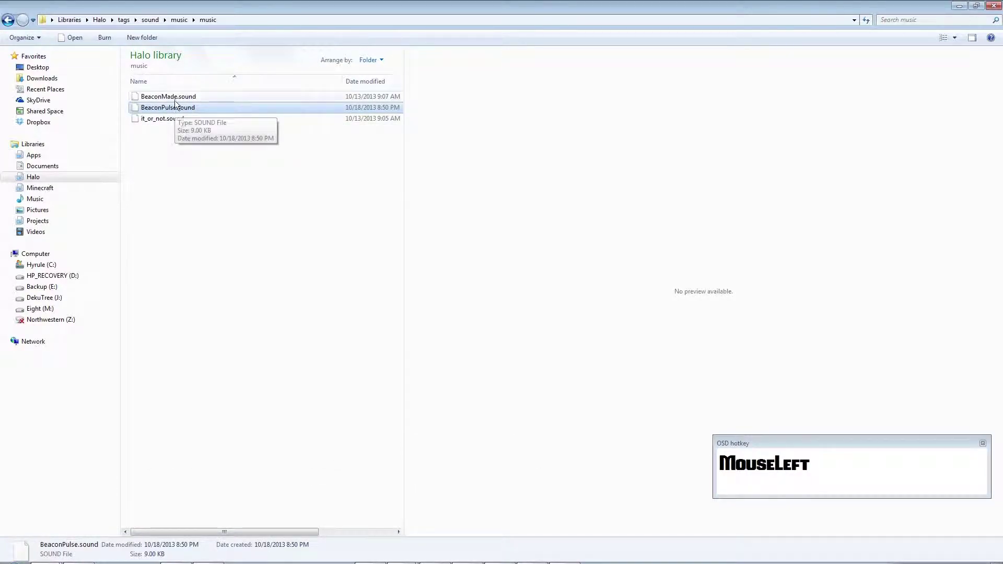
left_click(174, 99)
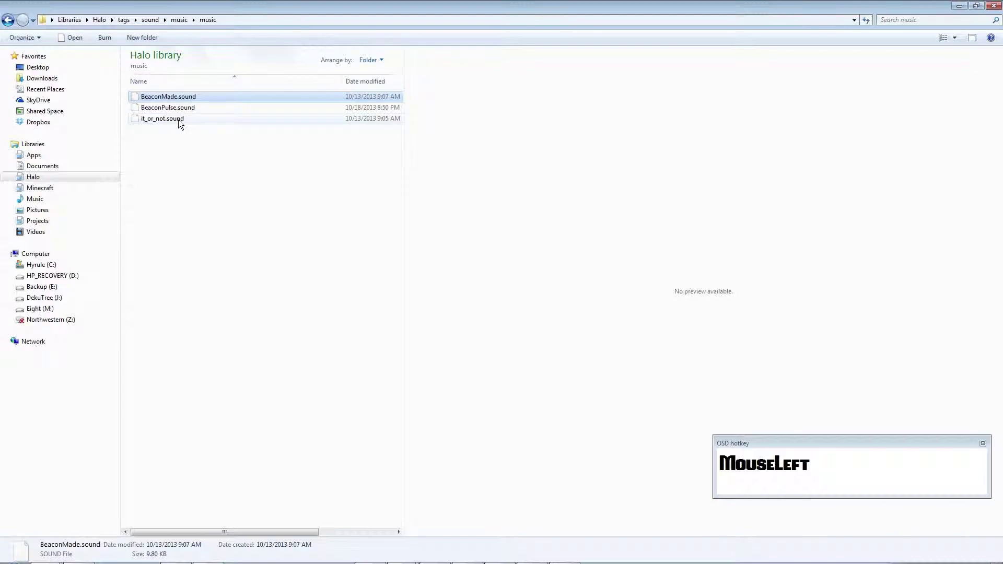
left_click(178, 119, "shift")
left_click(177, 120)
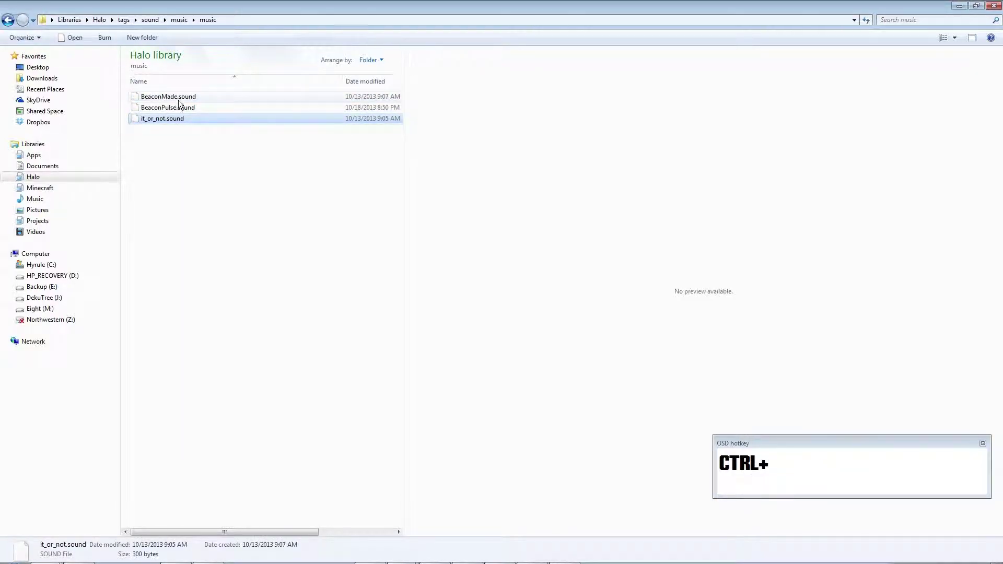
left_click(180, 98, "ctrl")
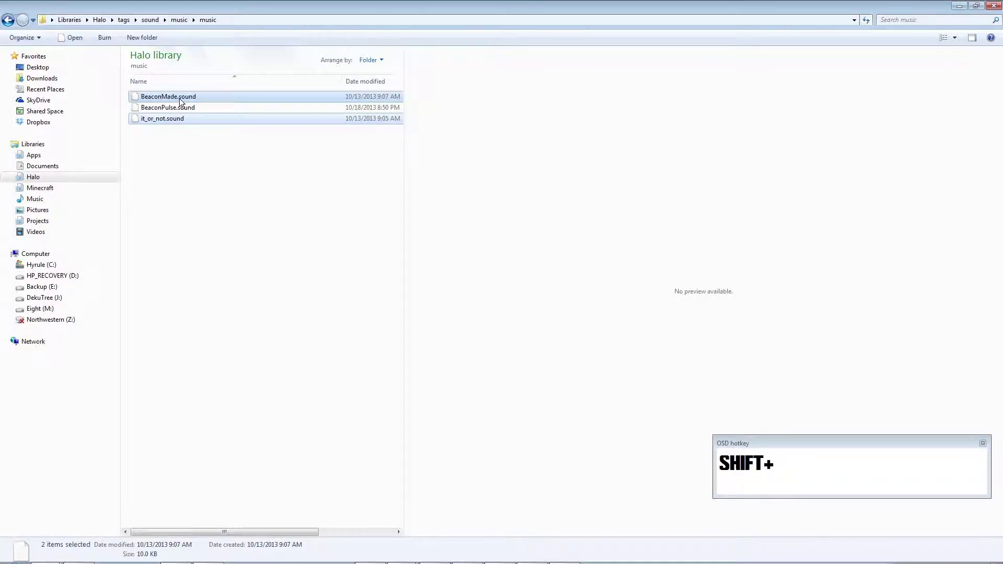
key("shift+Delete")
key("Return")
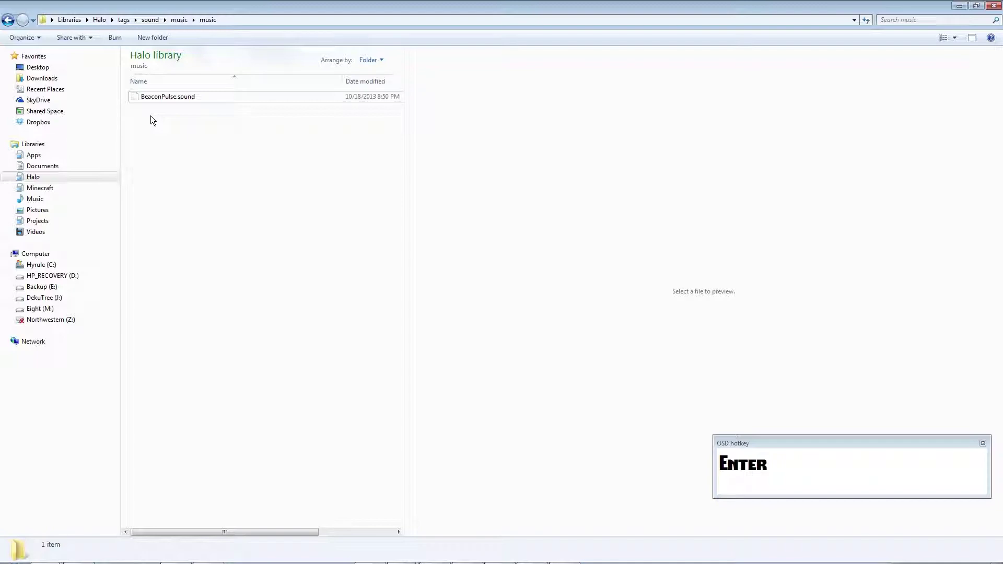
Return to the Halo root folder and launch guerilla.exe.
left_click(147, 100)
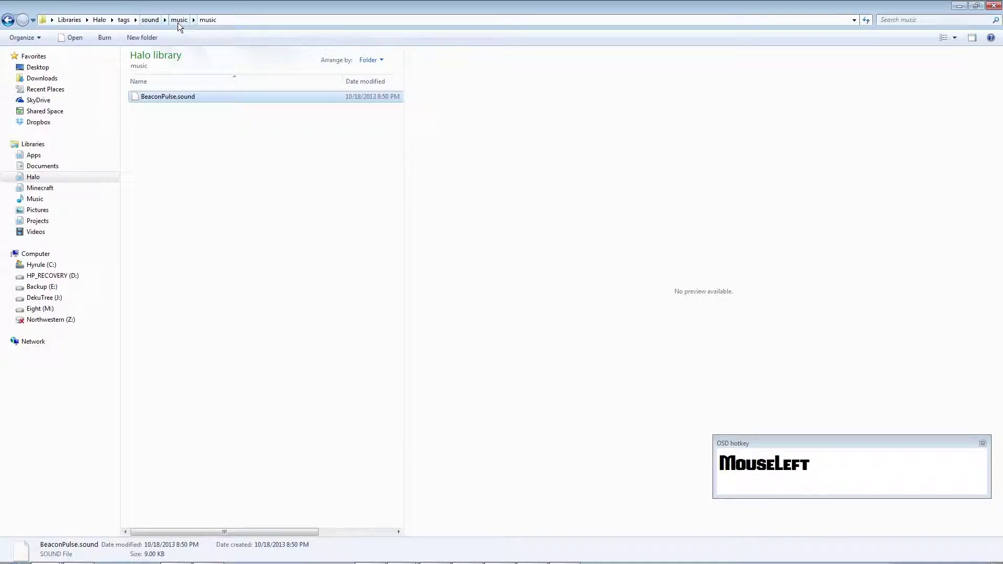
left_click(191, 136)
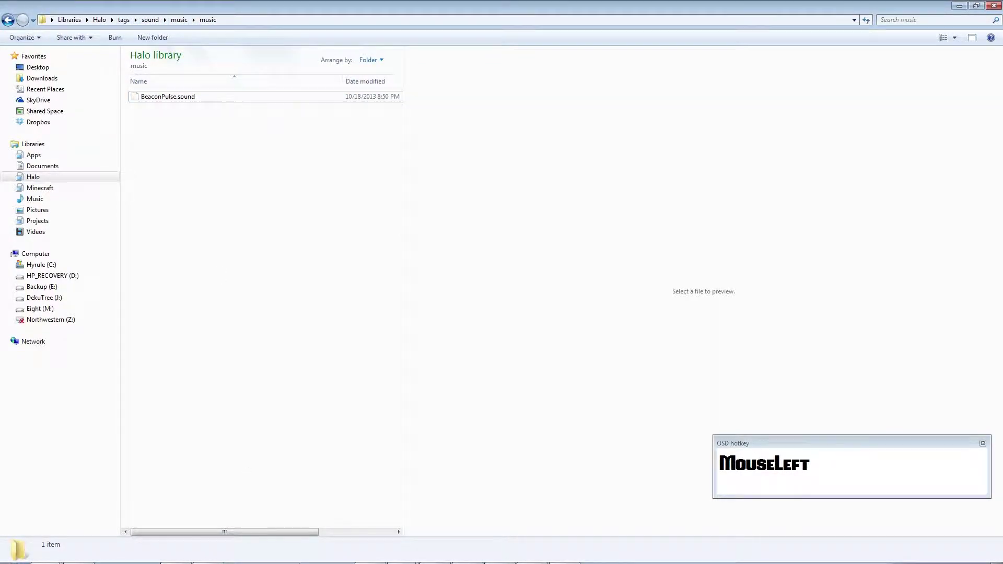
mouse_move(562, 558)
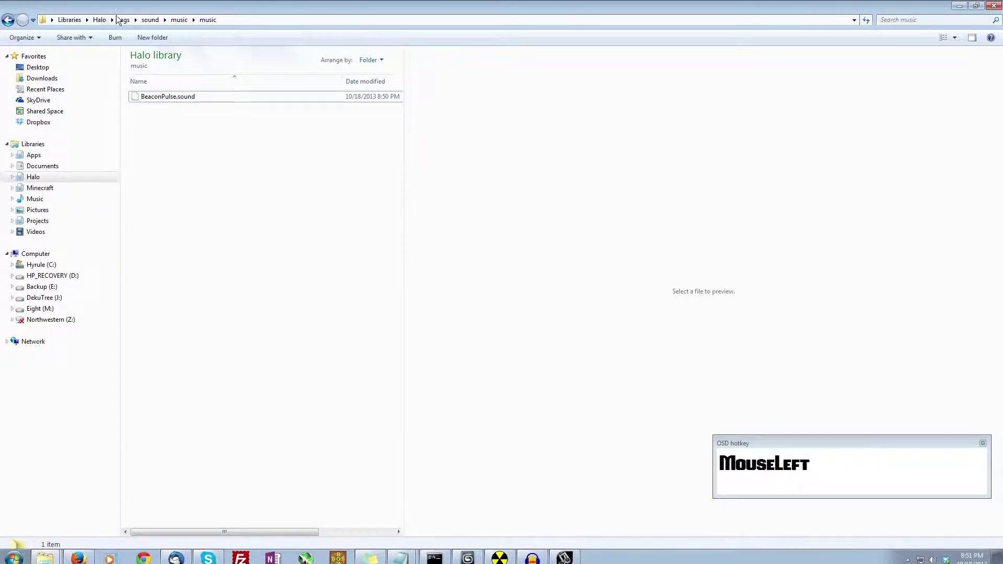
left_click(101, 20)
left_click(351, 472)
scroll(352, 477, "down", 6)
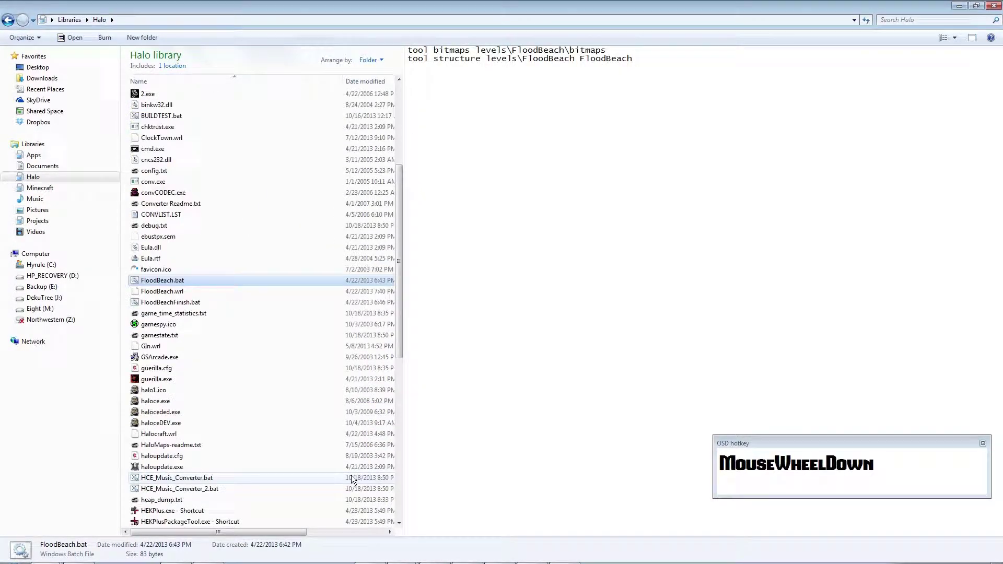
left_click(265, 379)
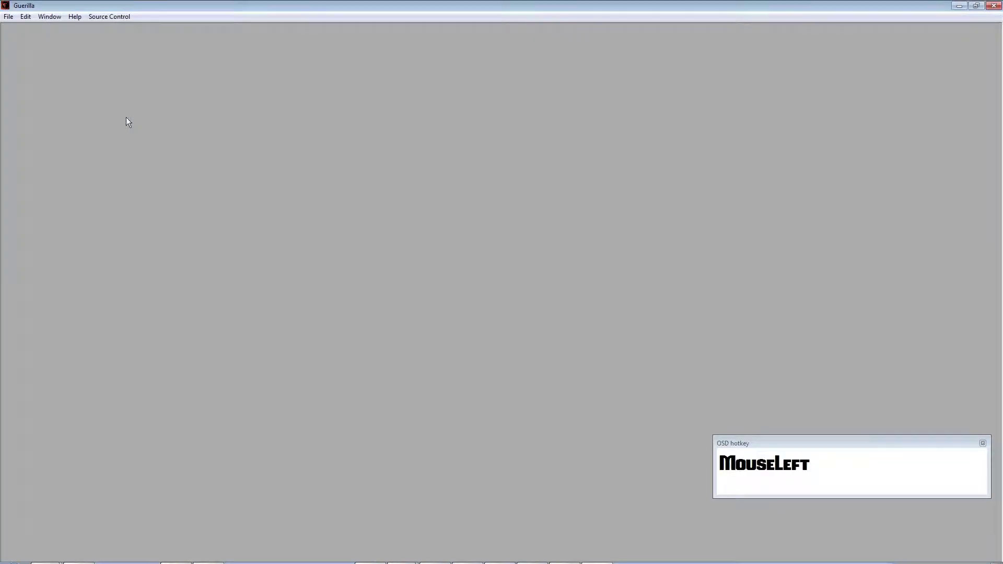
Create a new tag in Guerilla from the looping sound group.
left_click(8, 16)
left_click(21, 27)
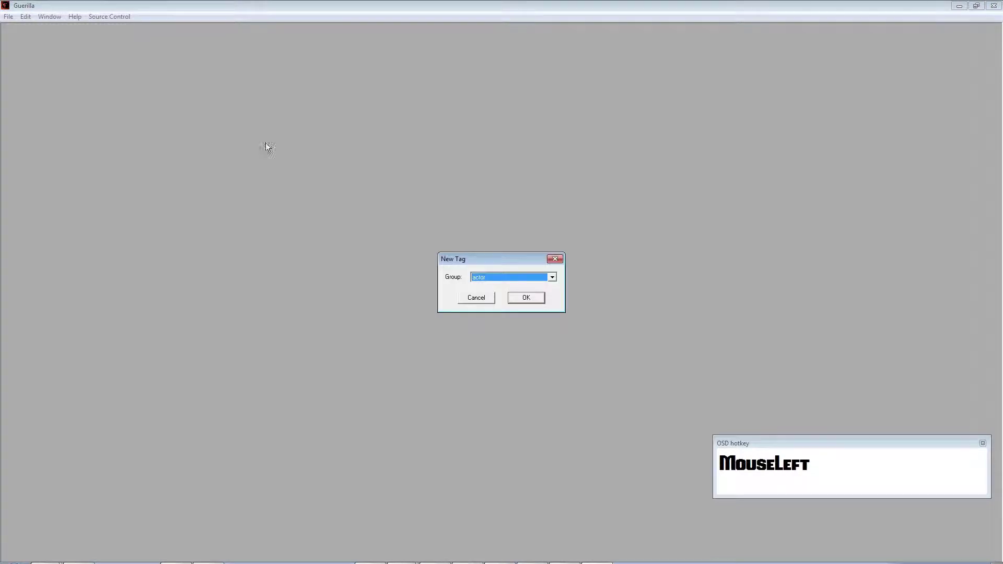
left_click(546, 279)
left_click_drag(556, 305, 516, 321)
left_click(516, 321)
left_click(528, 297)
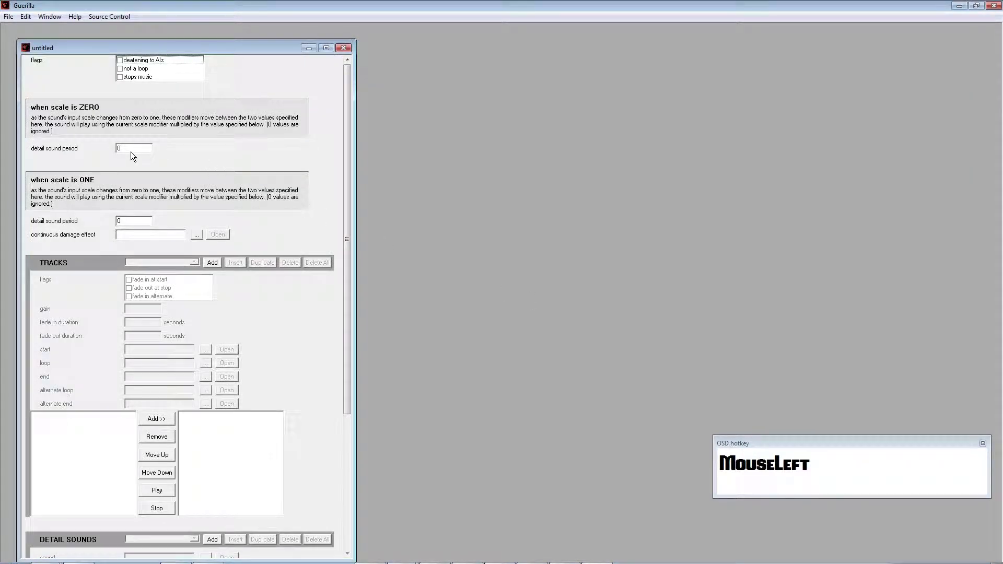
Add a track to the new looping sound tag and set its gain to 1, without assigning a start sound.
left_click(210, 263)
left_click_drag(153, 309, 117, 310)
type("1")
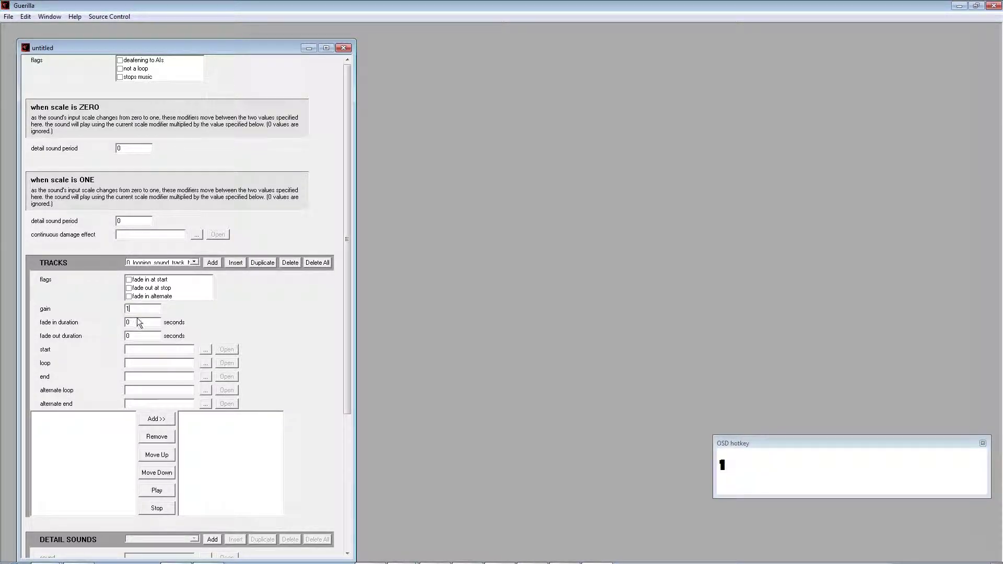
left_click(128, 329)
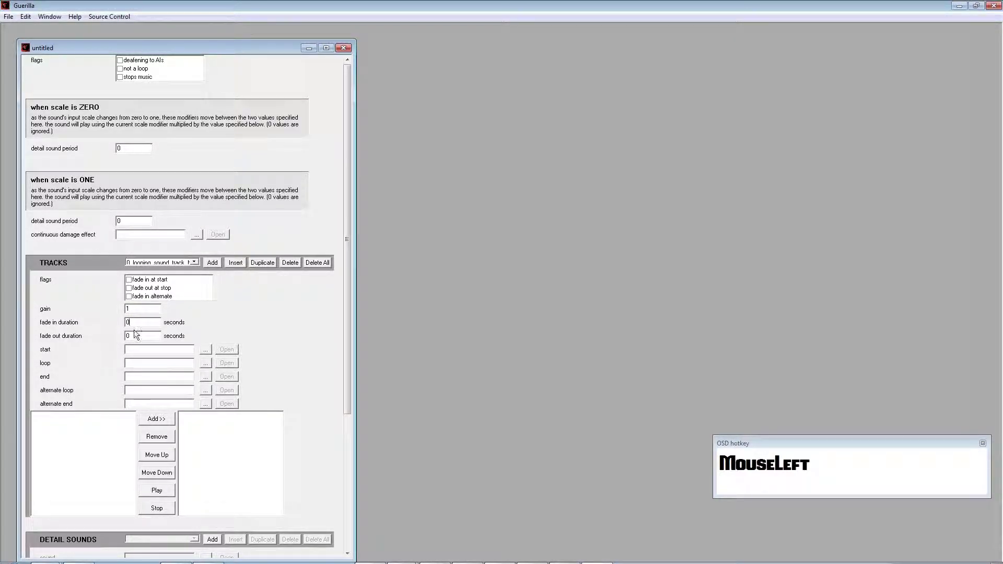
left_click(205, 350)
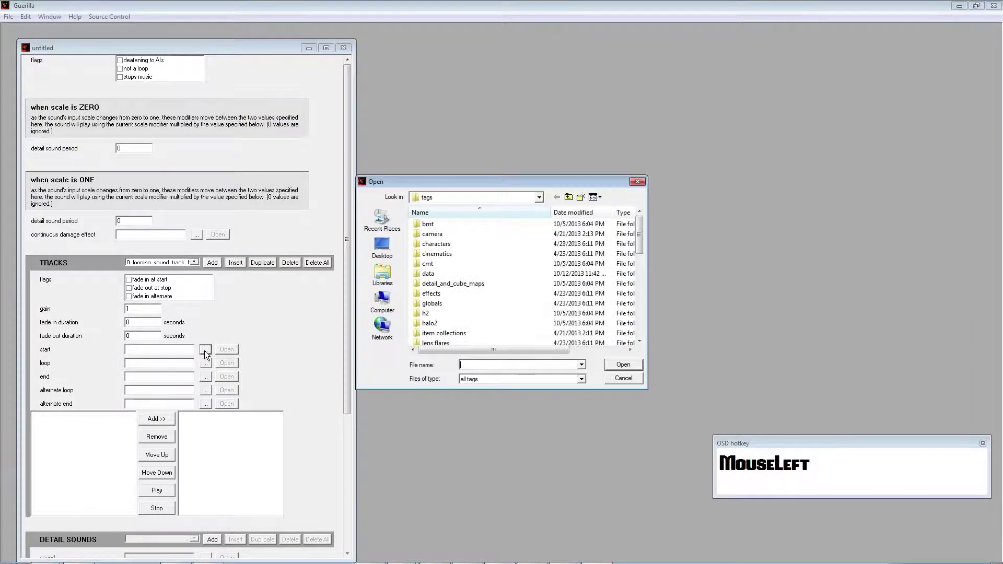
left_click(623, 378)
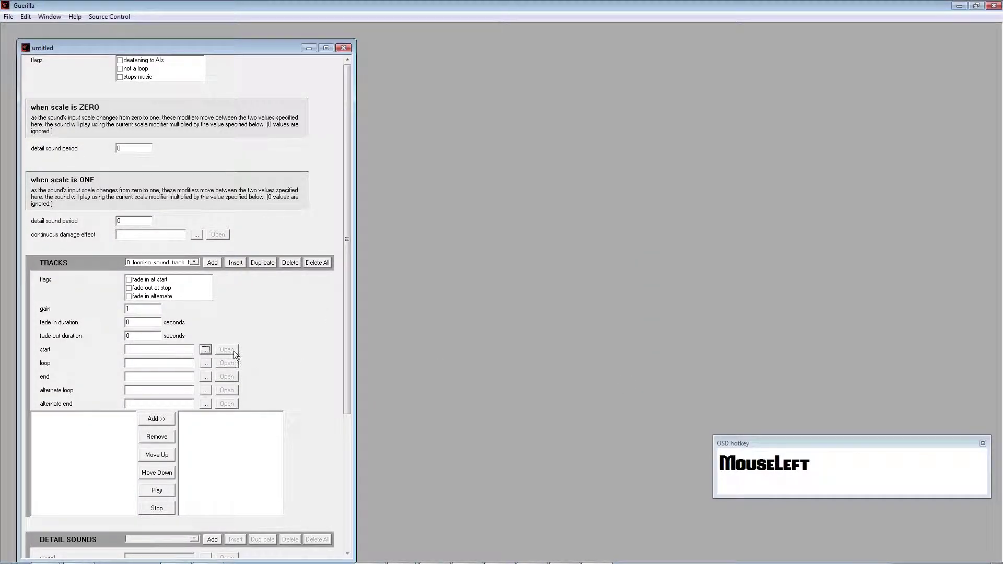
Assign BeaconPulse.sound from the sound\music\music folder as the track's loop sound.
left_click(205, 363)
scroll(538, 299, "down", 8)
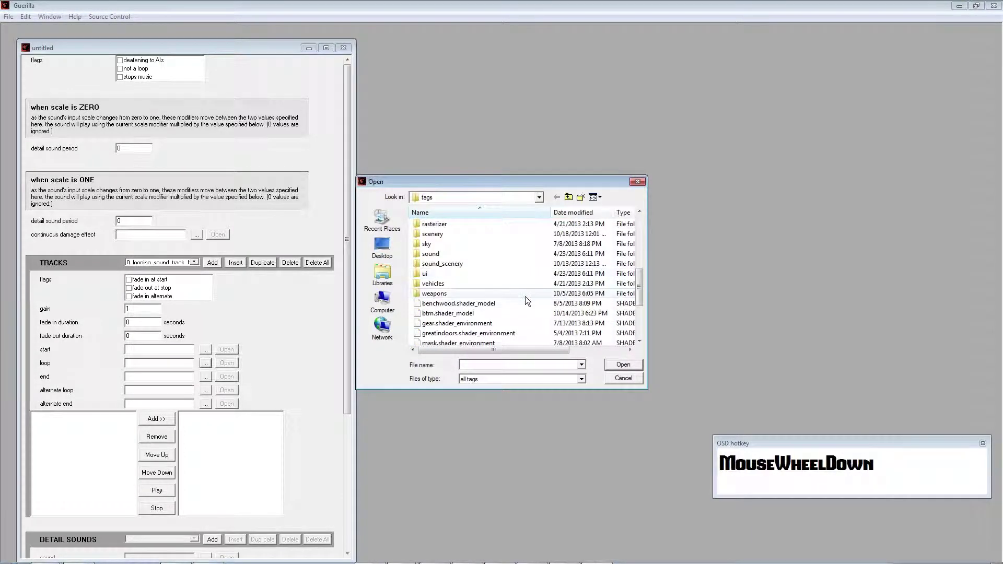
double_click(503, 254)
double_click(481, 235)
double_click(470, 227)
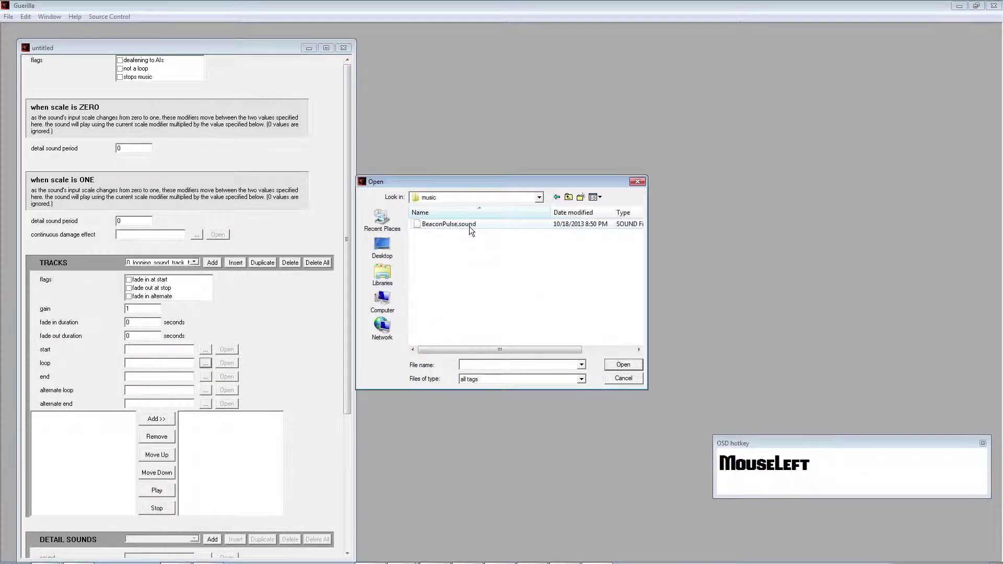
double_click(438, 225)
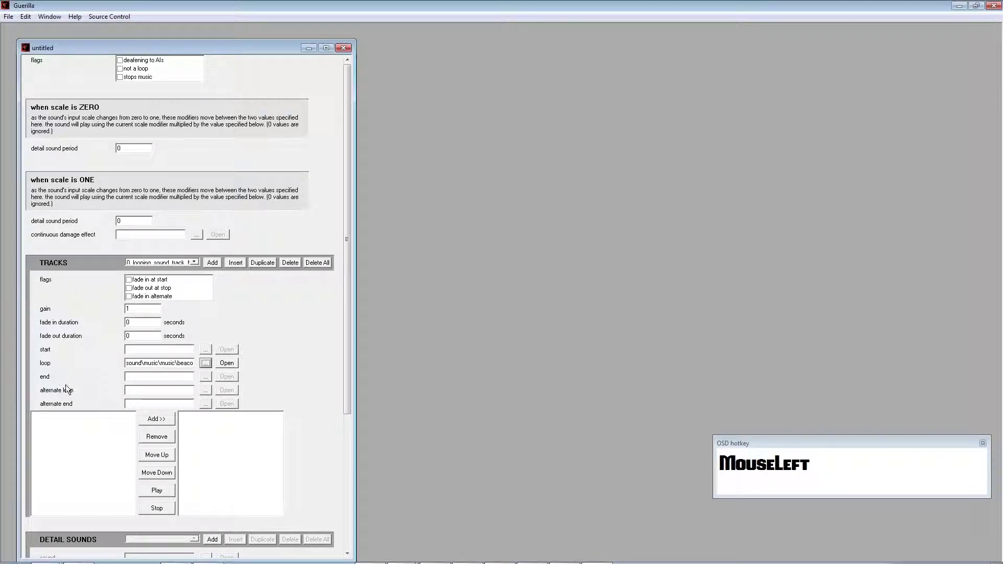
scroll(102, 375, "down", 2)
scroll(102, 376, "up", 2)
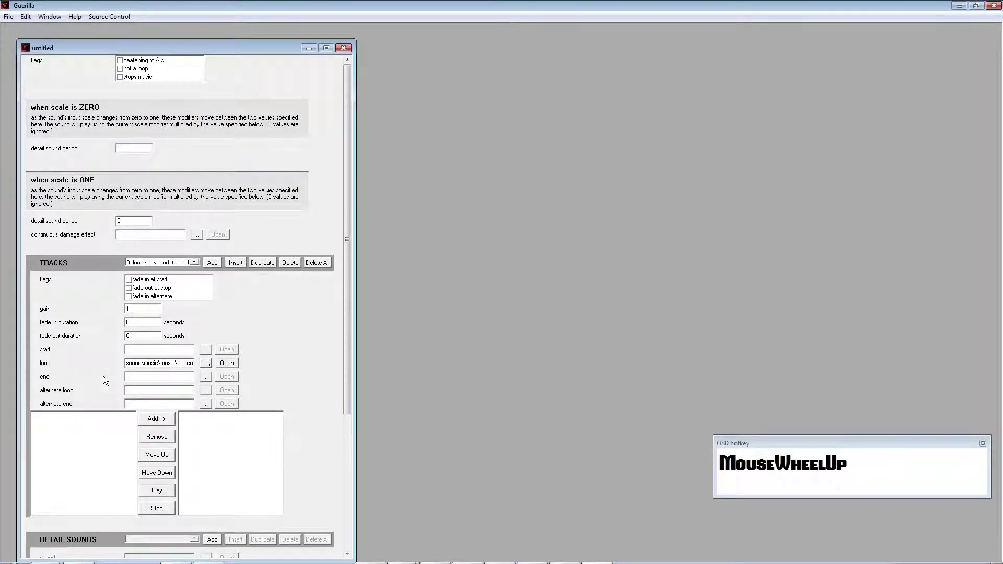
Close the untitled looping sound tag, choose to save it, and create a folder named loops inside the sound folder.
left_click(342, 49)
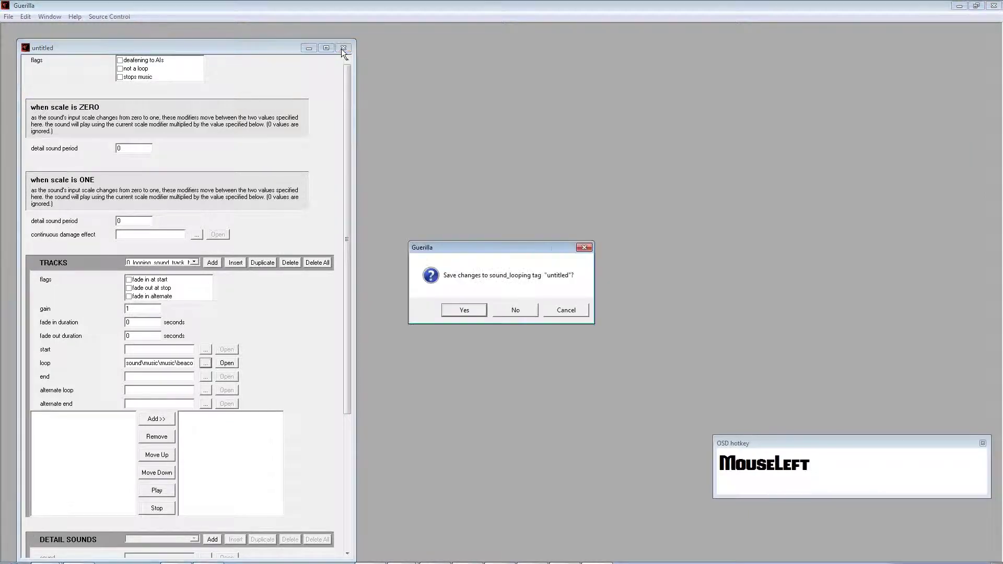
left_click(473, 312)
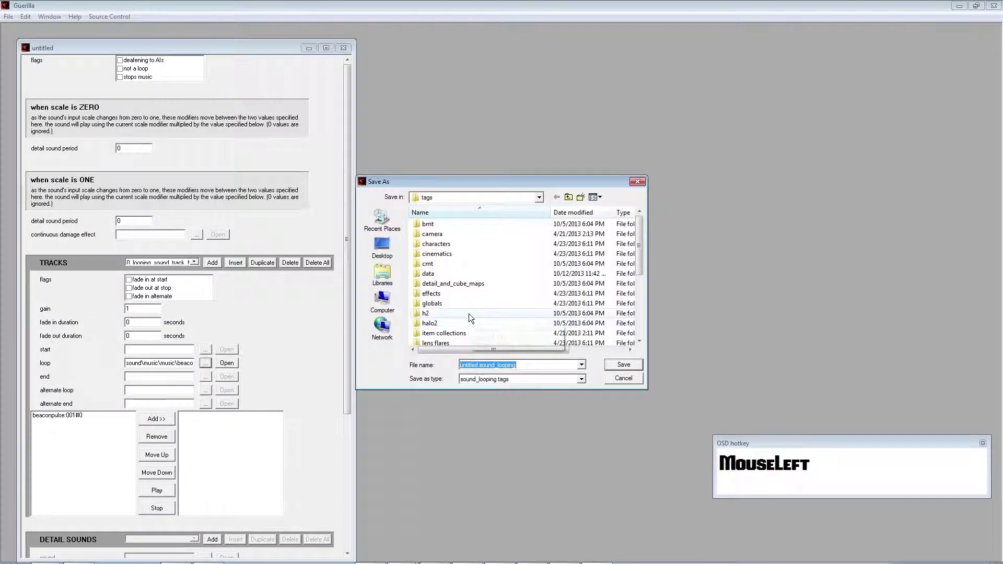
scroll(469, 314, "down", 3)
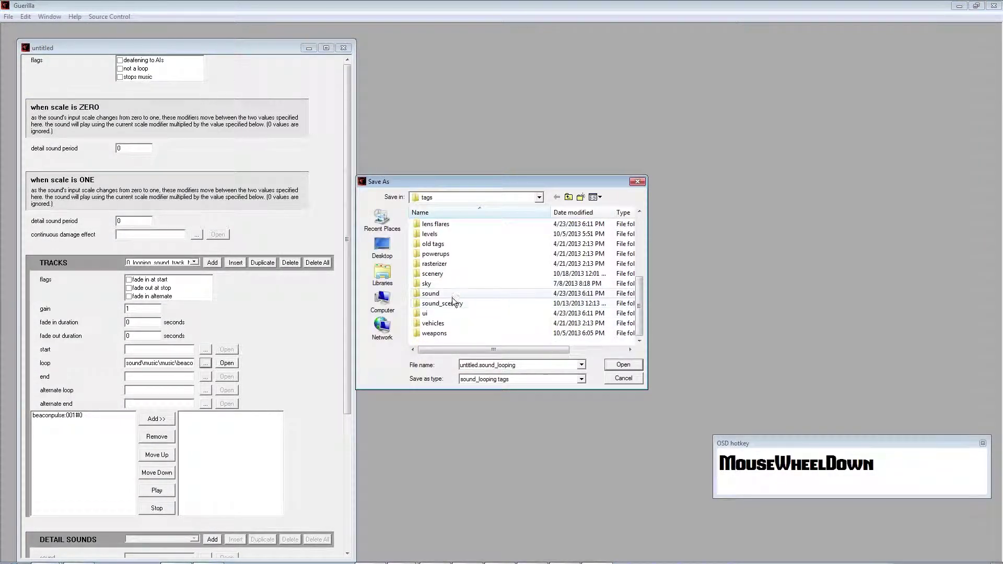
left_click(453, 295)
double_click(452, 296)
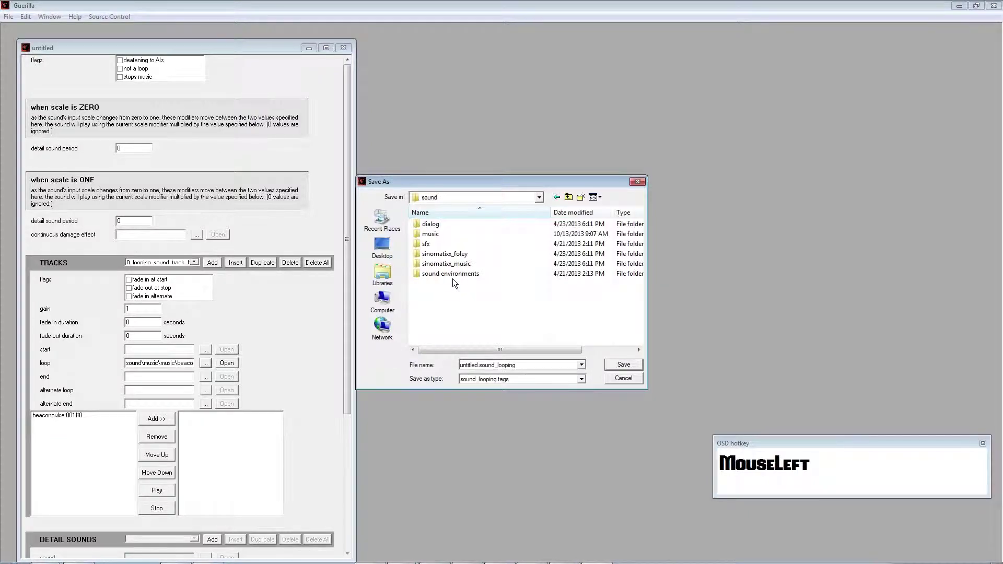
left_click(580, 198)
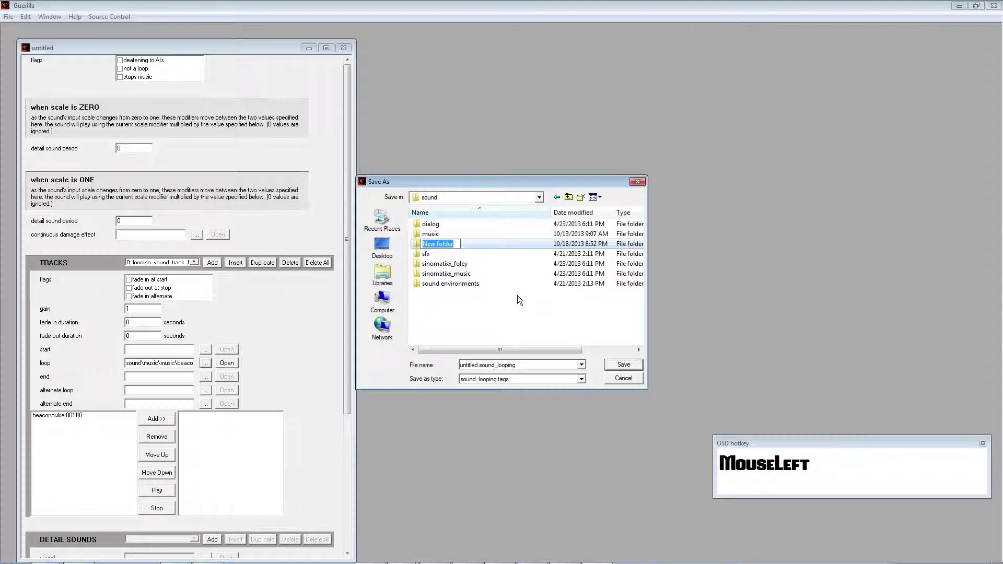
type("loops")
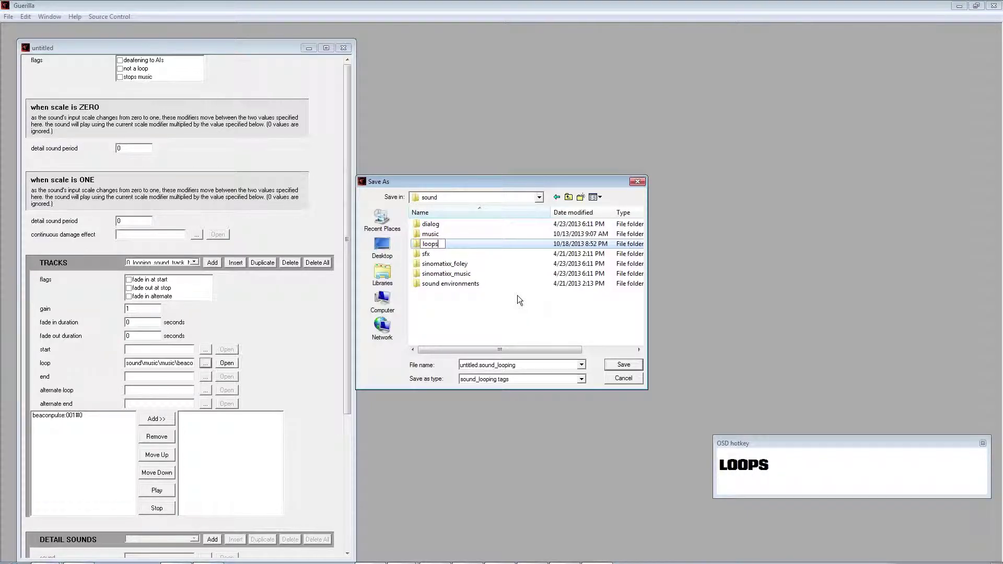
key("Return")
Save the looping sound tag as BeaconPulse.sound_looping in the loops folder.
double_click(476, 234)
left_click(480, 369)
left_click(477, 368)
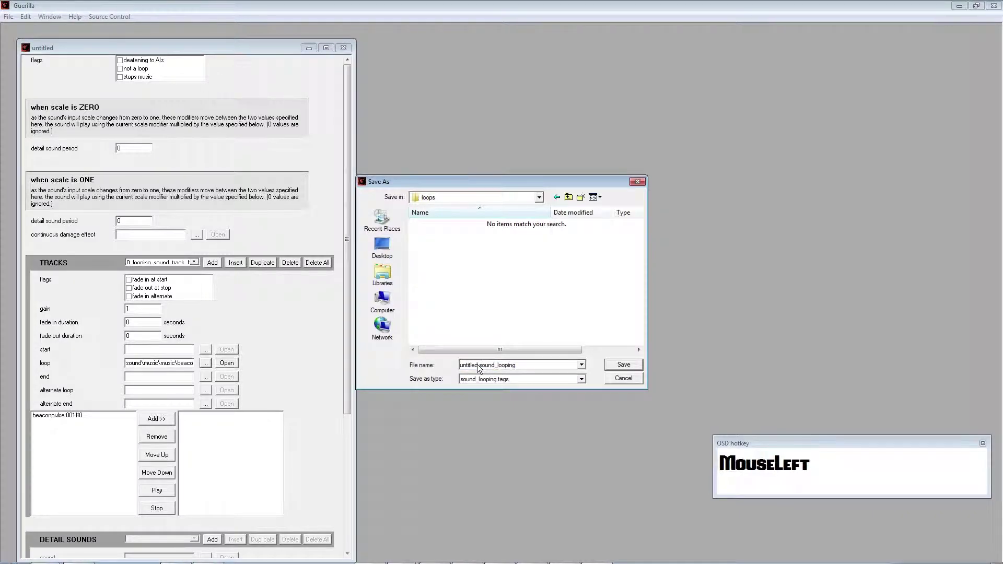
left_click_drag(479, 369, 398, 371)
type("BeaconPul")
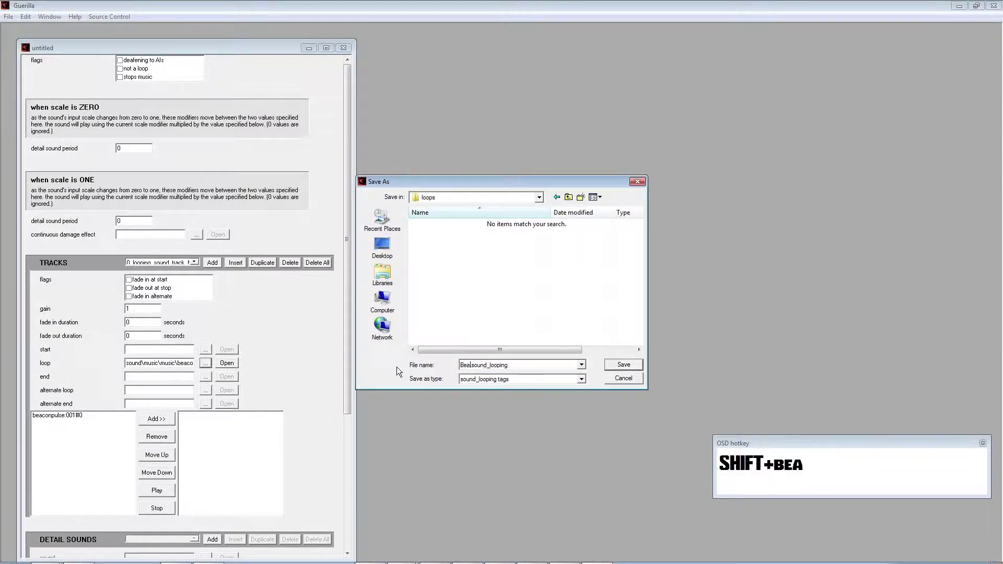
type("se")
key("Return")
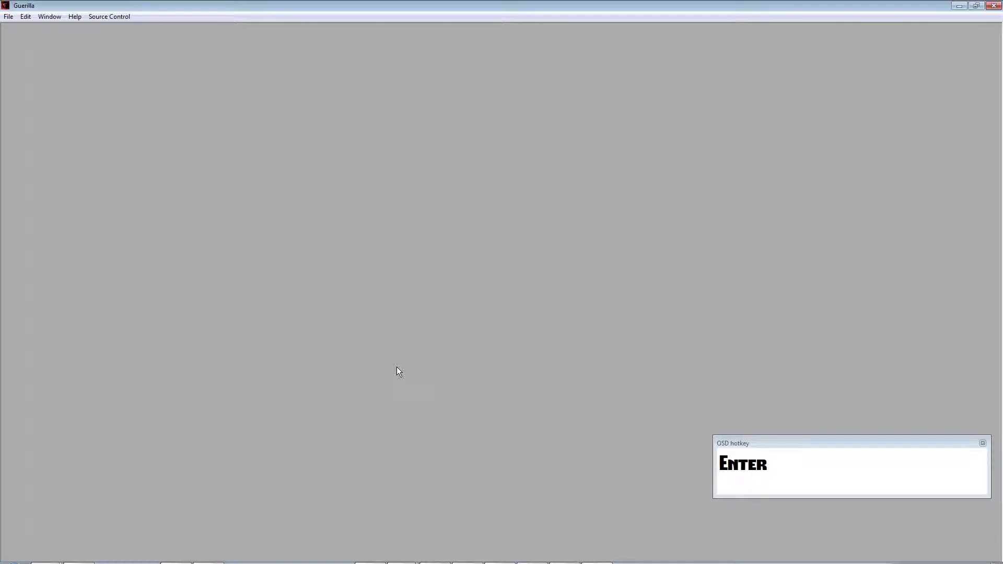
Open the beacon.scenery tag from the scenery\beacon folder.
left_click(8, 16)
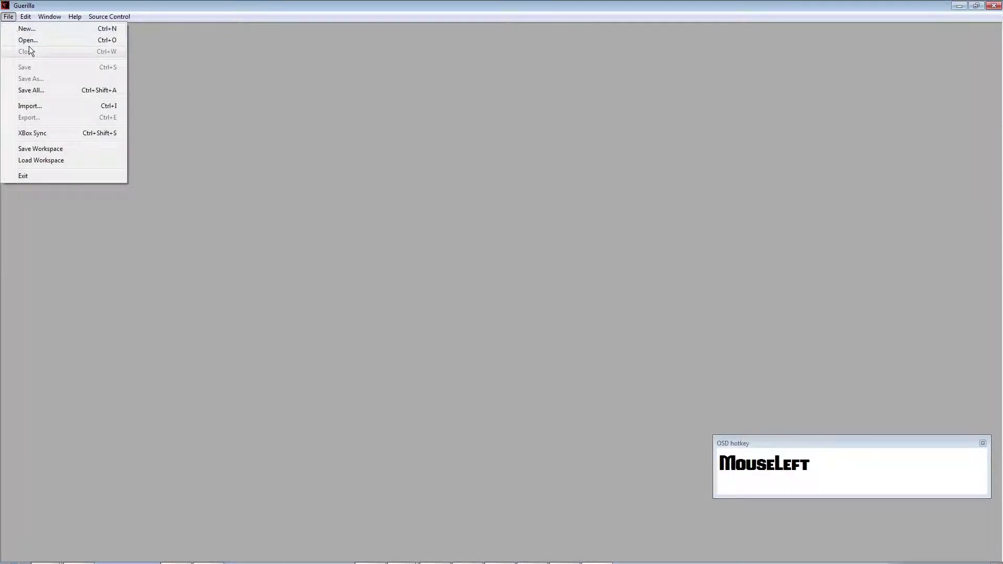
left_click(29, 43)
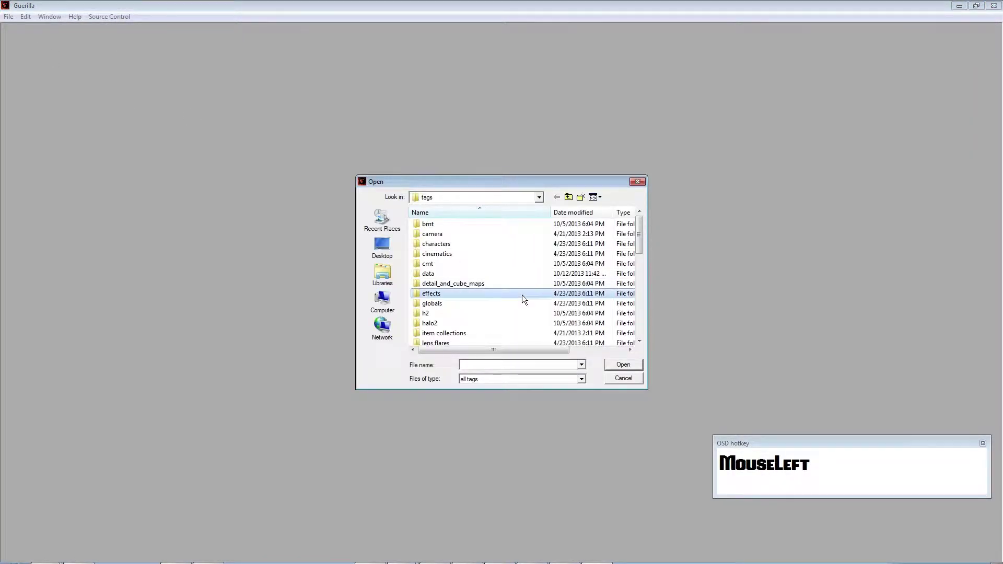
scroll(496, 316, "down", 2)
scroll(496, 316, "down", 1)
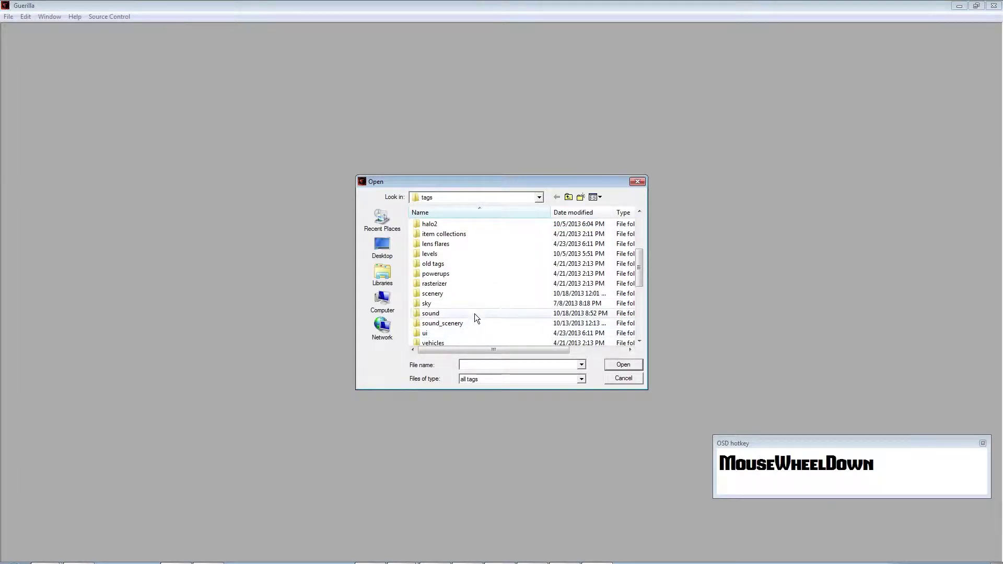
left_click(475, 295)
double_click(474, 295)
double_click(475, 245)
left_click(465, 255)
double_click(465, 255)
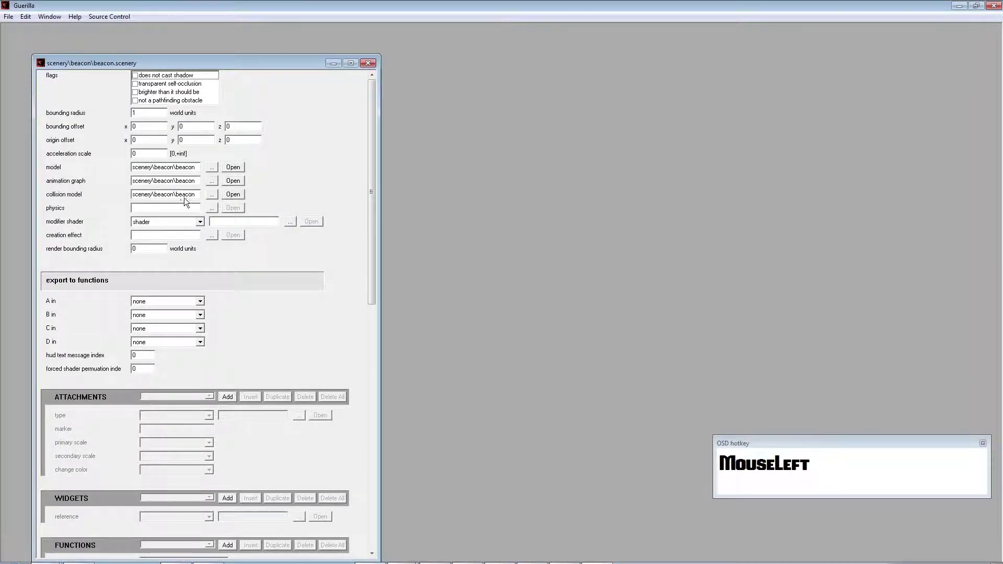
Add an attachment to the beacon scenery tag and set its type to sound_looping.
scroll(111, 317, "down", 2)
mouse_move(370, 228)
left_mouse_down()
mouse_move(374, 399)
mouse_move(388, 174)
mouse_move(375, 209)
left_mouse_up()
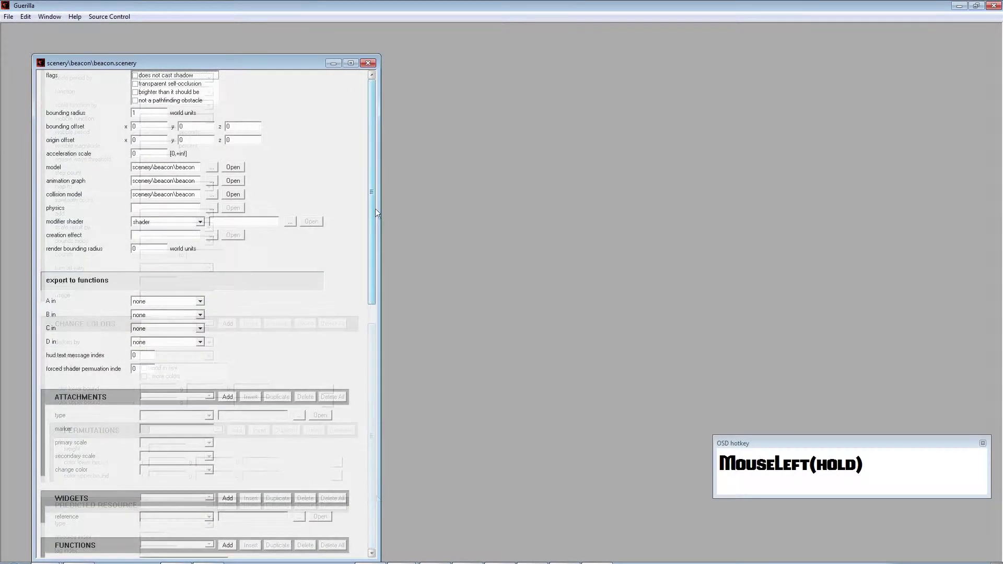
left_click(227, 396)
left_click(207, 415)
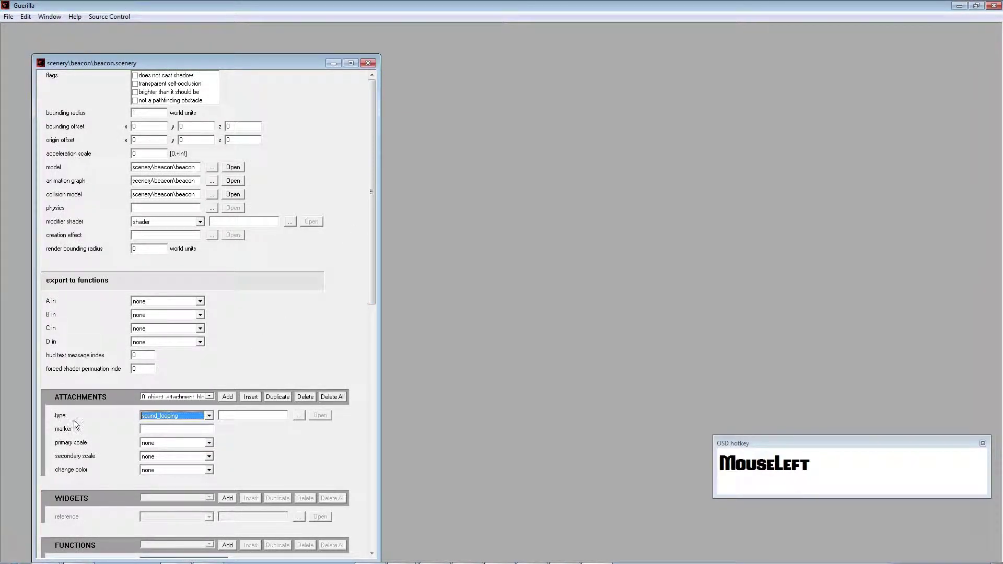
Reference beaconpulse.sound_looping from the sound\loops folder in the new attachment.
left_click(299, 415)
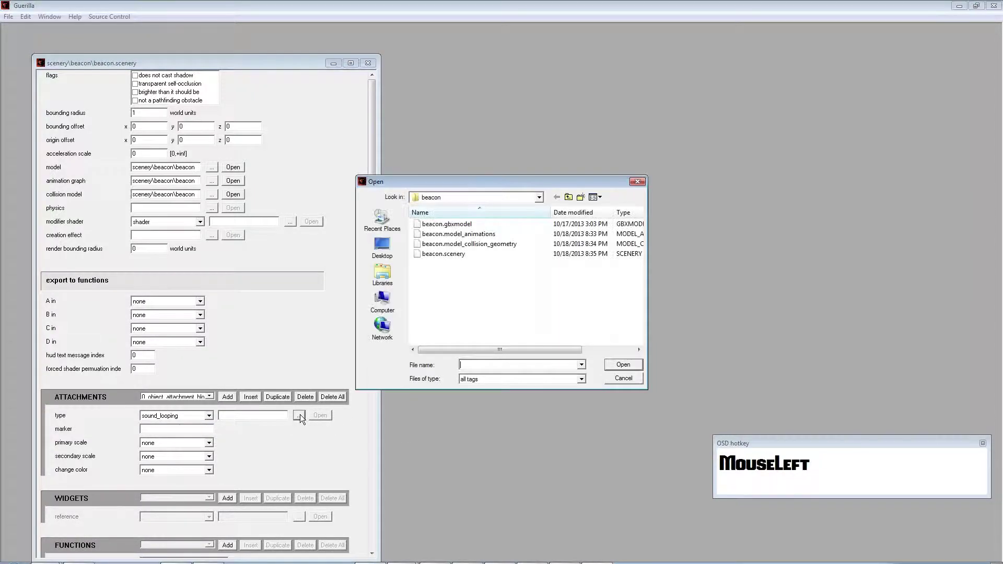
left_click(569, 197)
left_click(569, 197)
scroll(463, 333, "down", 1)
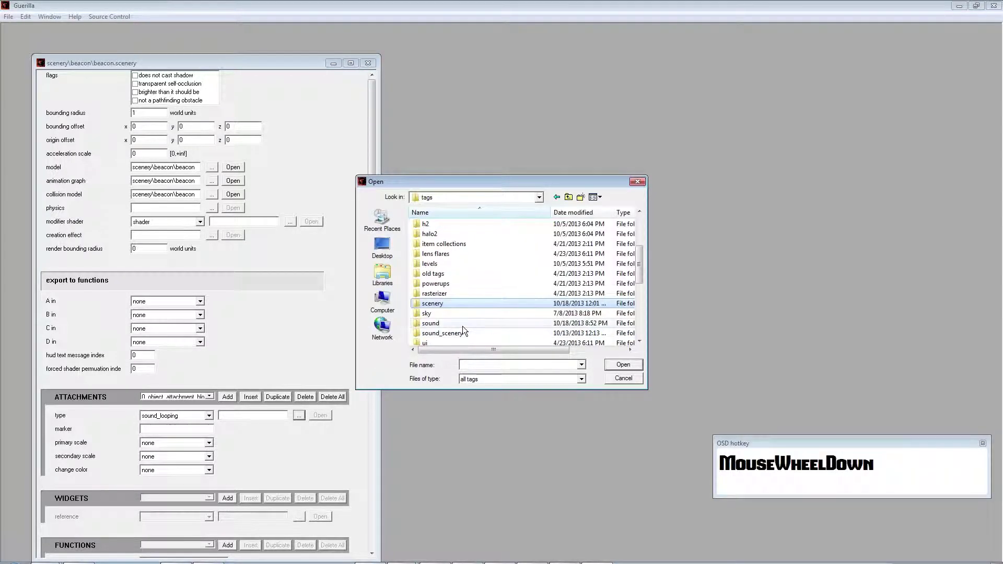
double_click(463, 327)
double_click(456, 235)
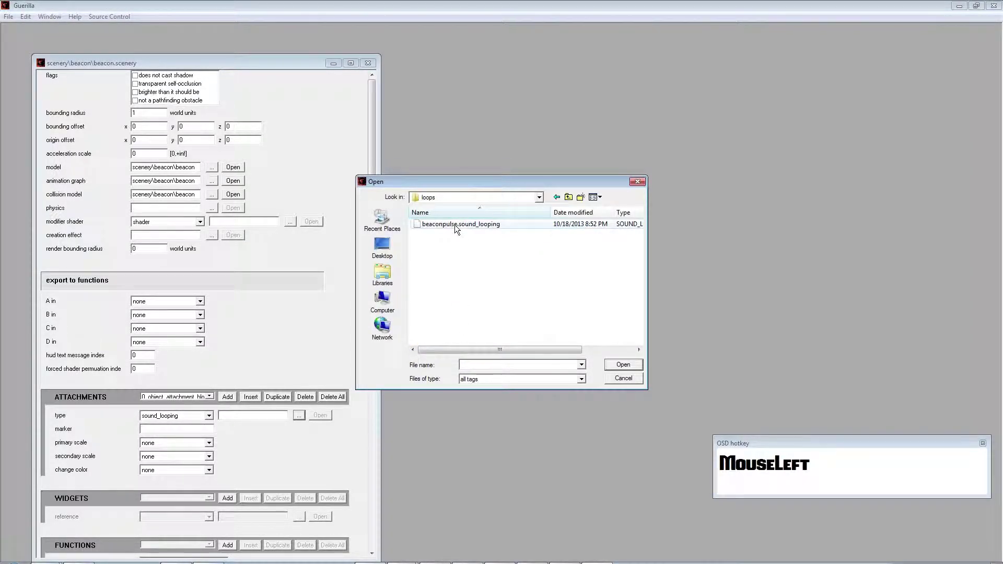
double_click(454, 225)
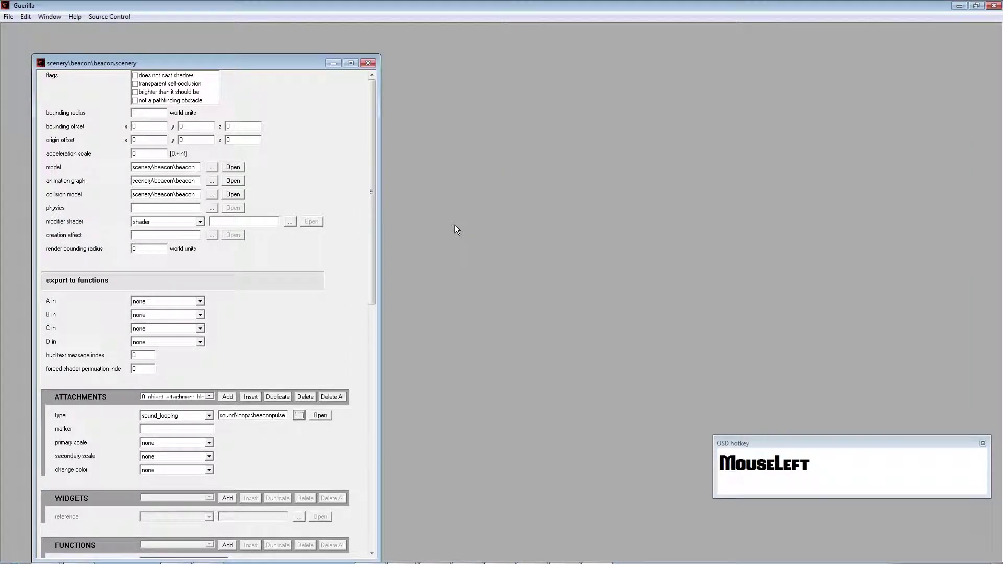
Open the attached looping sound tag and its loop track's sound tag, arranging their windows beside the scenery tag.
left_click(319, 417)
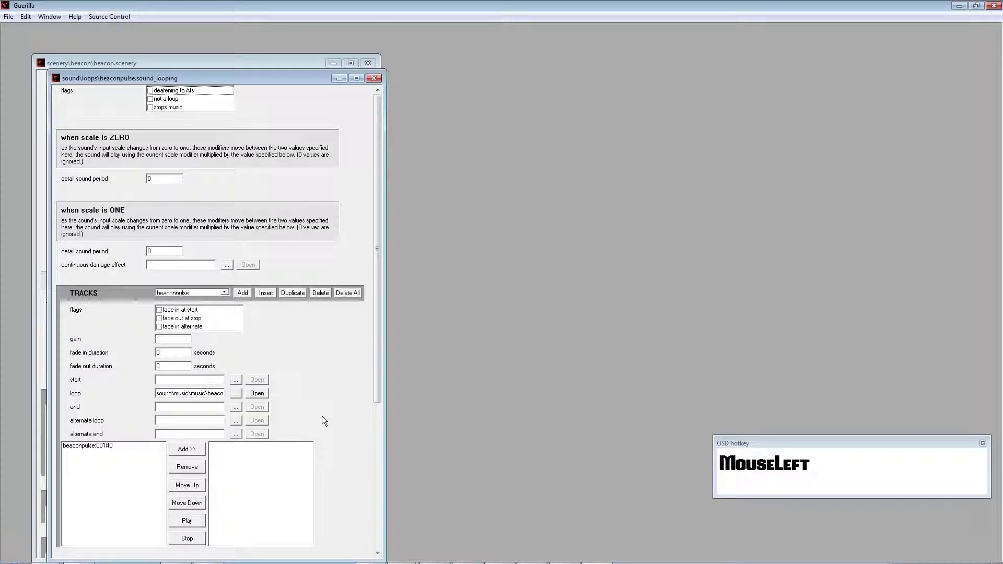
left_click_drag(241, 79, 586, 52)
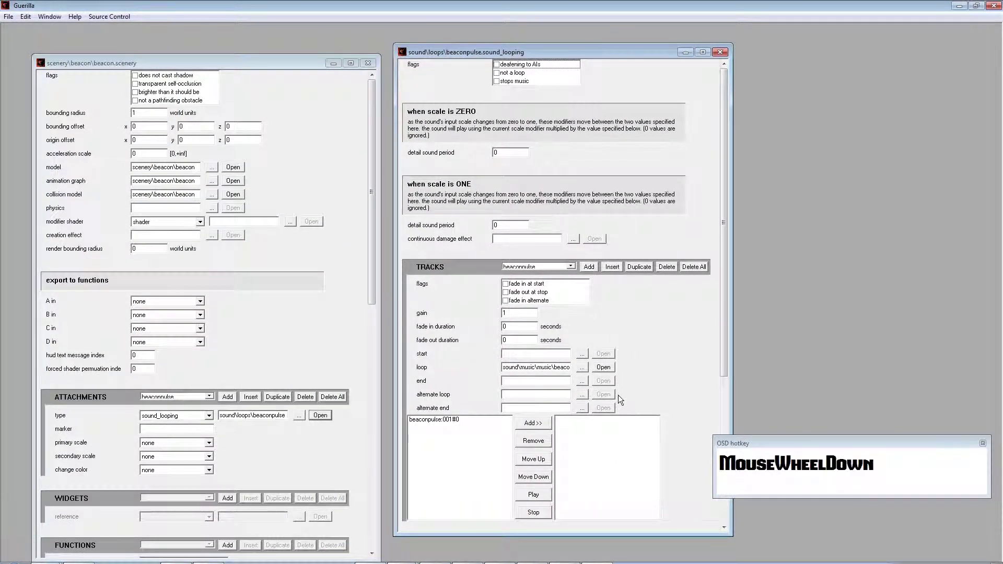
left_click(603, 368)
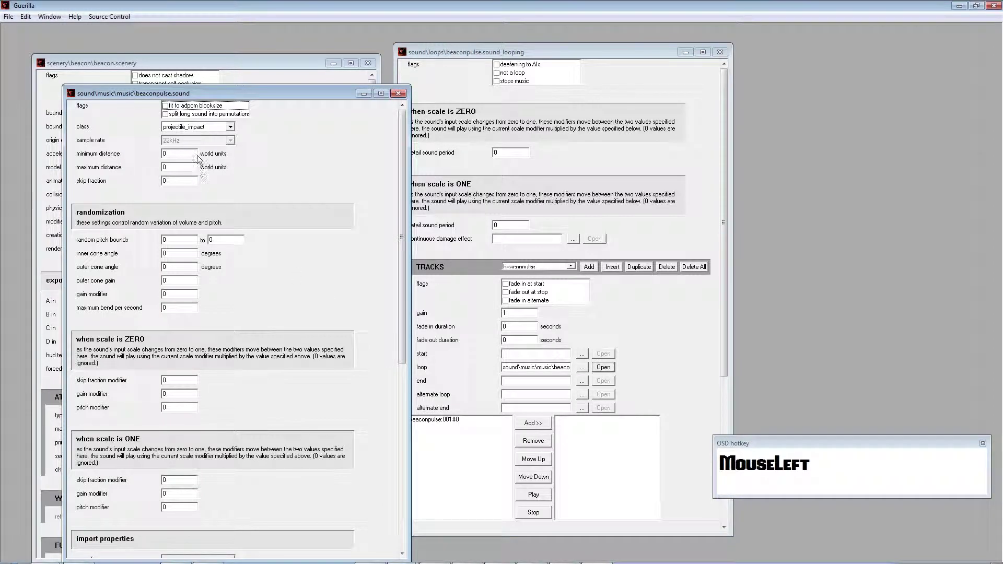
left_click_drag(246, 91, 448, 49)
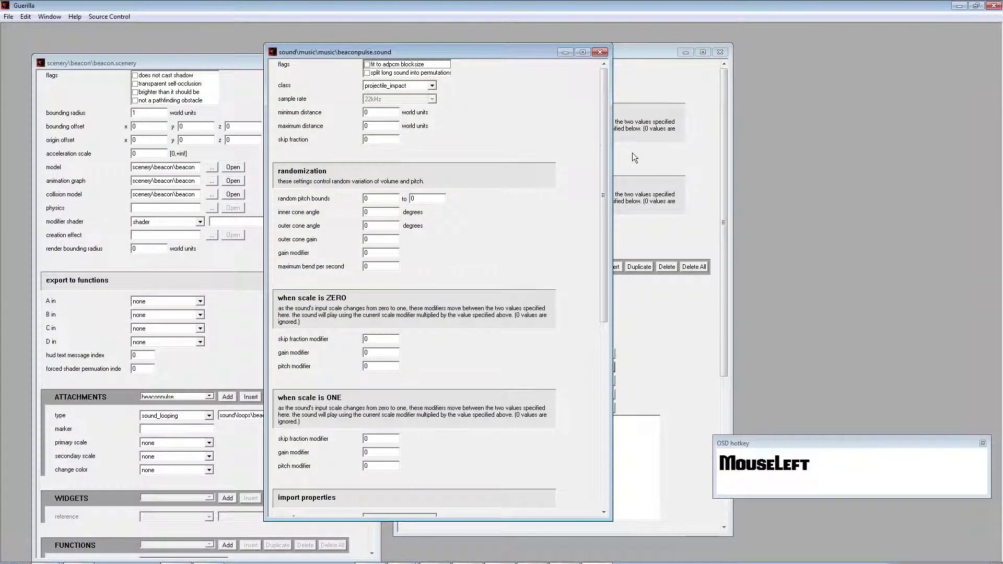
Set the beaconpulse sound's minimum distance to 2 and maximum distance to 5 world units.
left_click(386, 111)
mouse_move(374, 126)
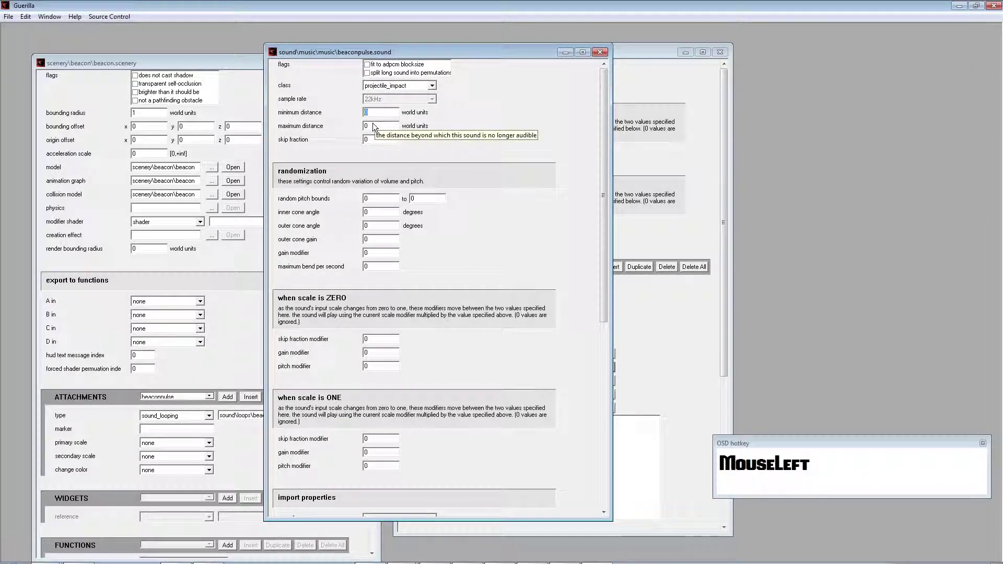
type("2")
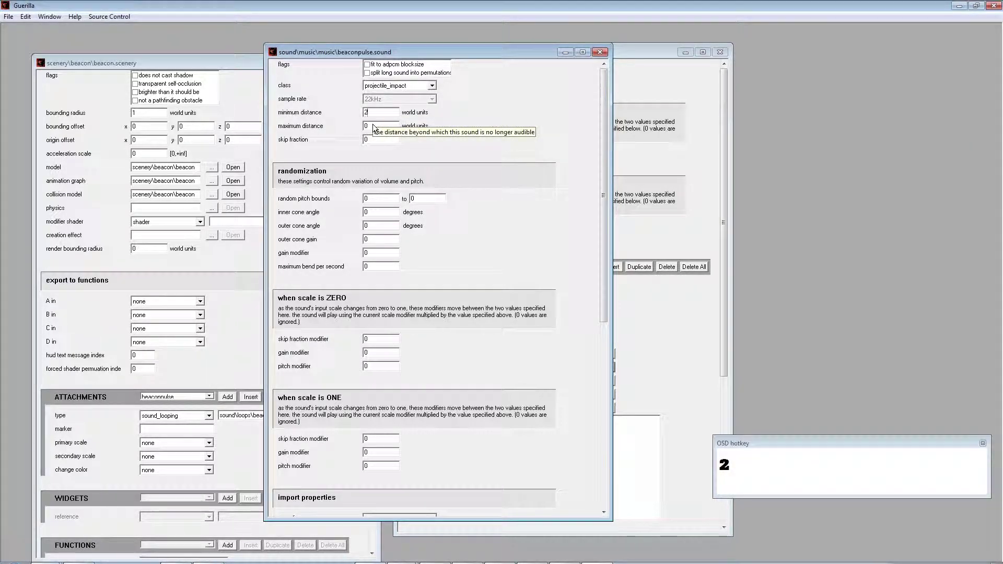
left_click(374, 127)
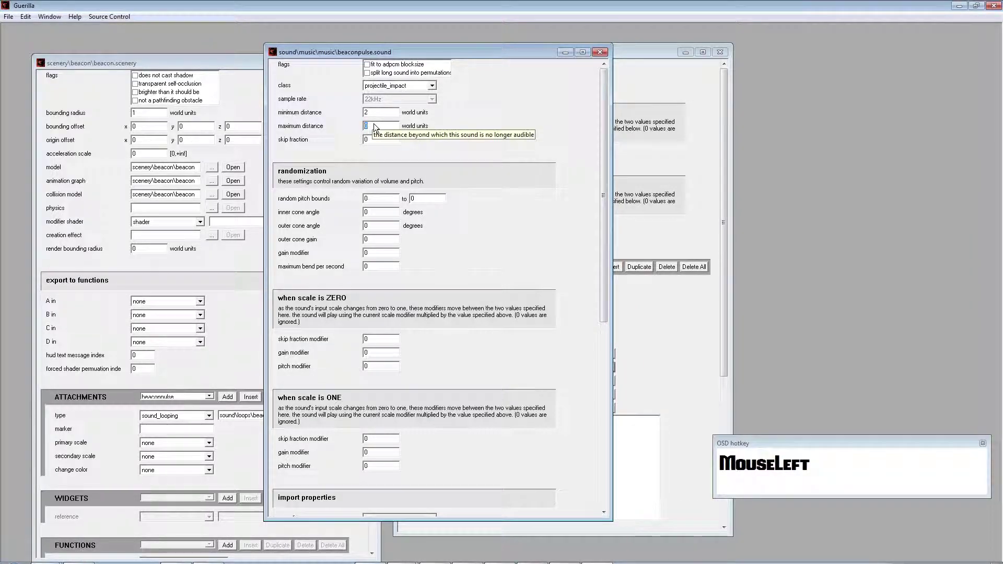
type("5")
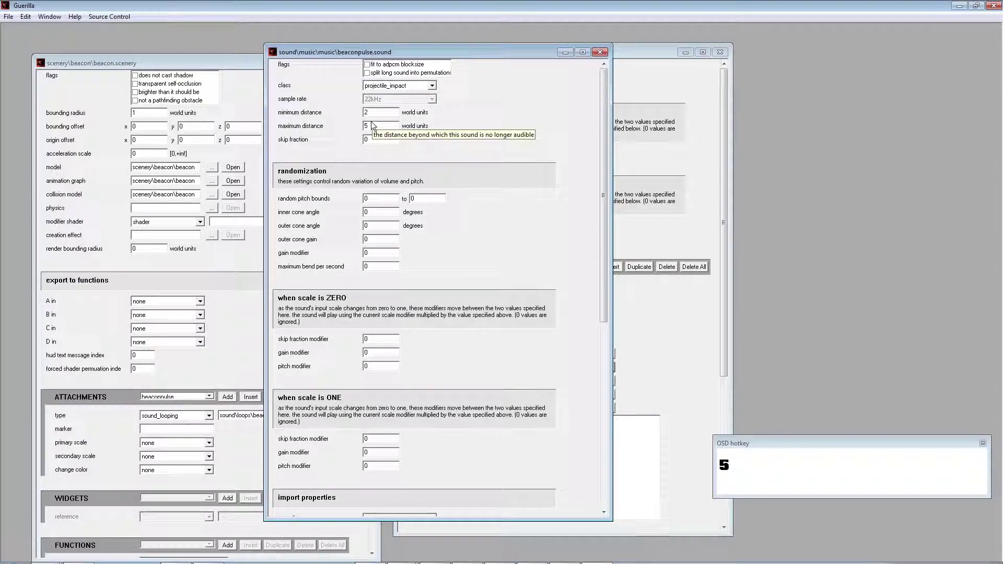
left_click(375, 114)
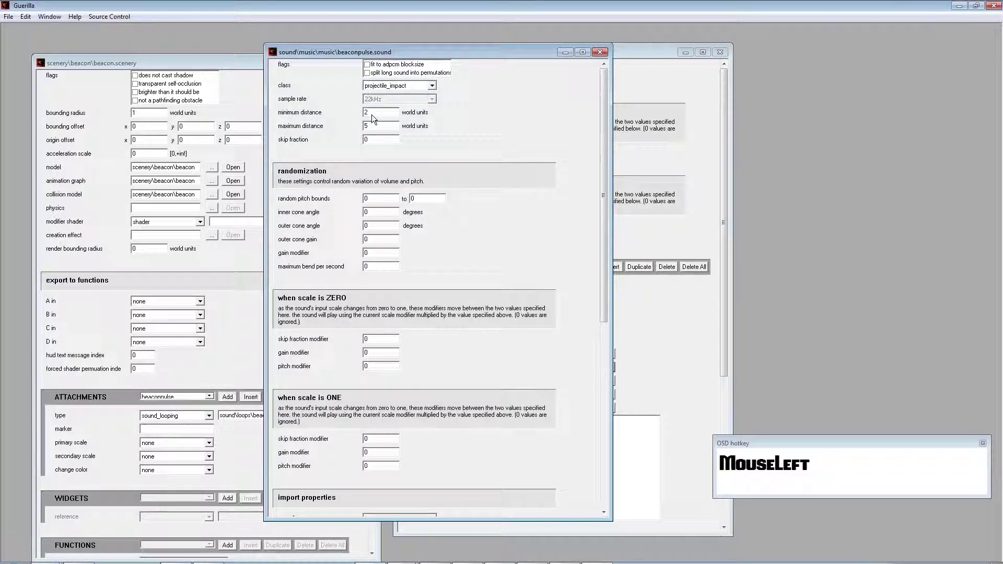
left_click(372, 129)
left_click(447, 138)
scroll(447, 139, "down", 2)
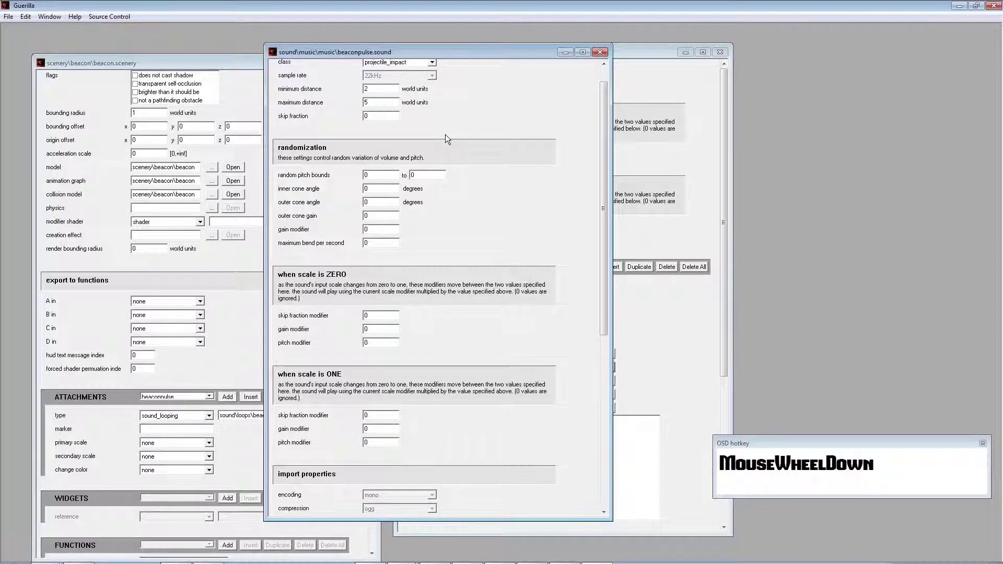
scroll(447, 138, "down", 7)
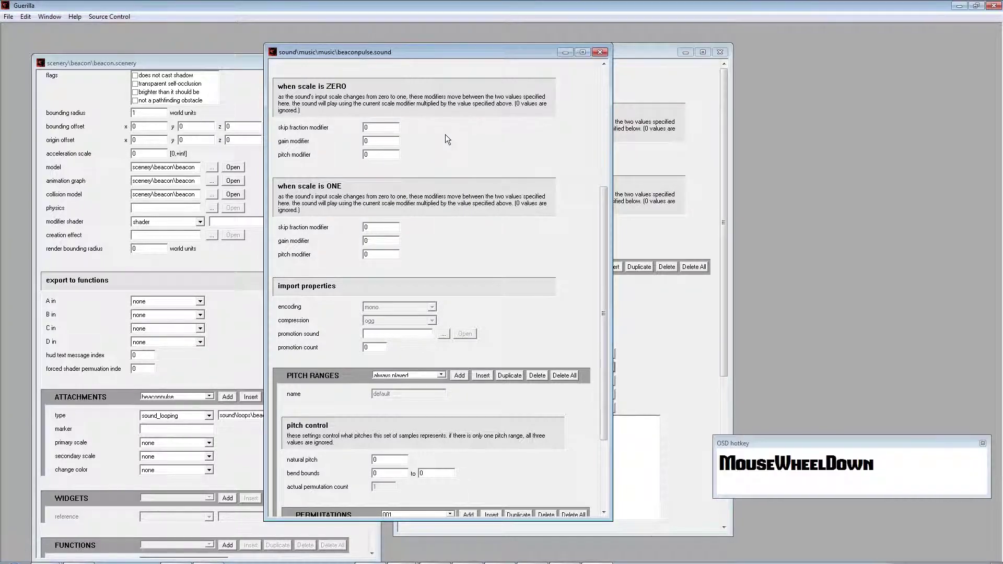
scroll(447, 139, "up", 6)
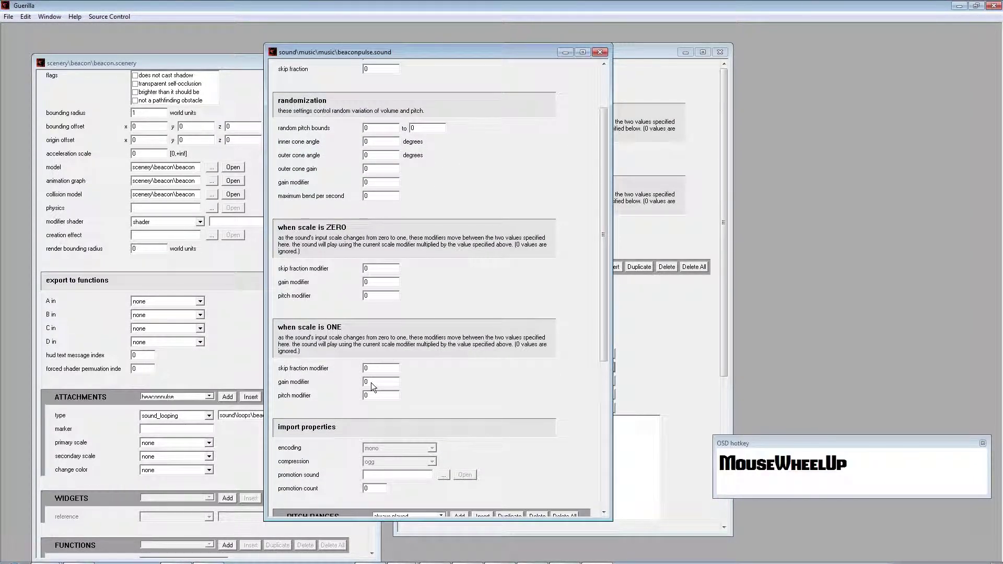
Set the sound's gain and pitch modifiers to 1 when scale is ONE, and its gain modifier to 1 when scale is ZERO.
left_click(374, 383)
type("1")
left_click(372, 395)
type("1")
left_click(377, 282)
type("1")
left_click(372, 295)
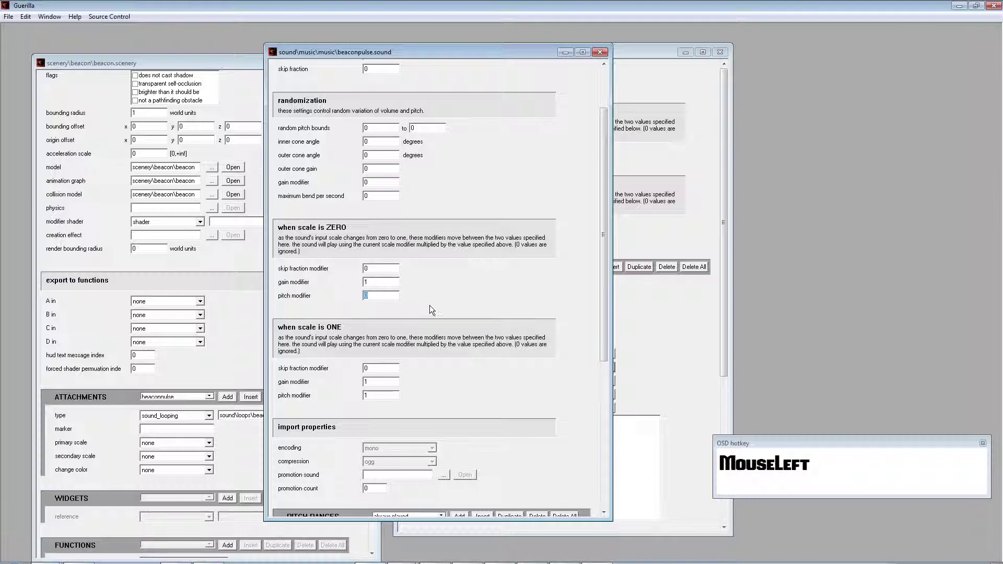
left_click(379, 370)
scroll(377, 366, "down", 5)
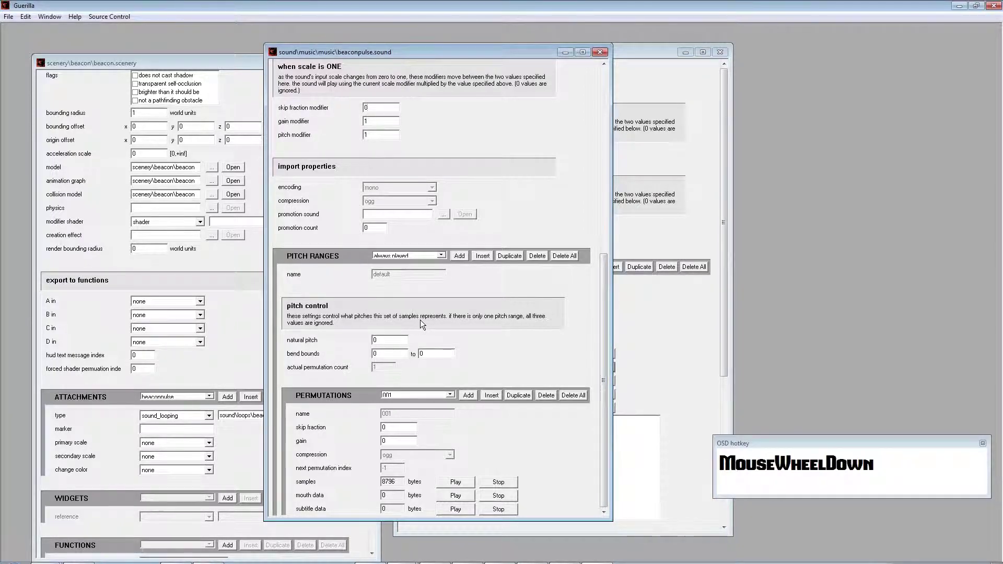
scroll(421, 321, "up", 6)
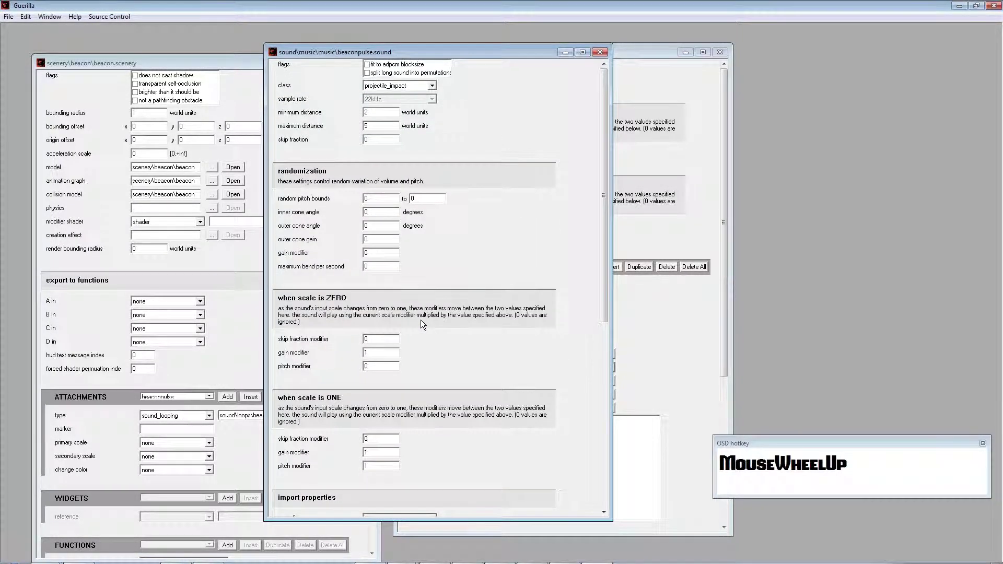
Save and close the beaconpulse sound tag, and close the beaconpulse looping sound tag.
left_click(597, 50)
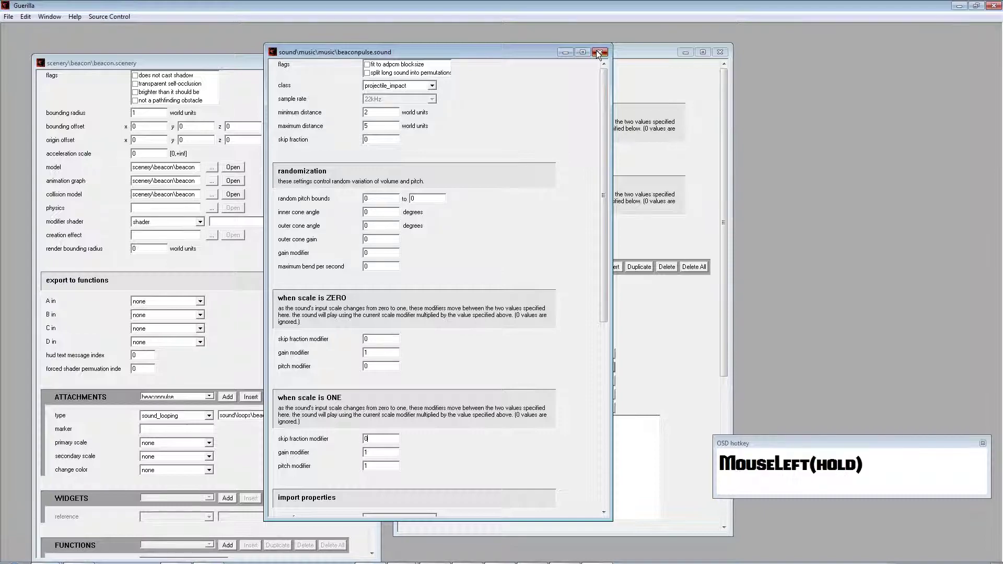
left_click(485, 315)
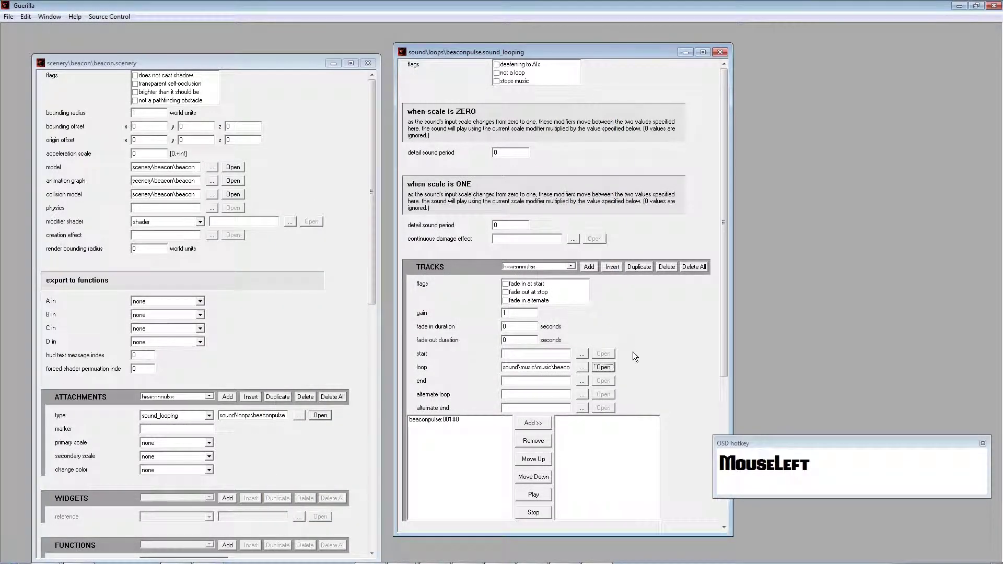
left_click(720, 53)
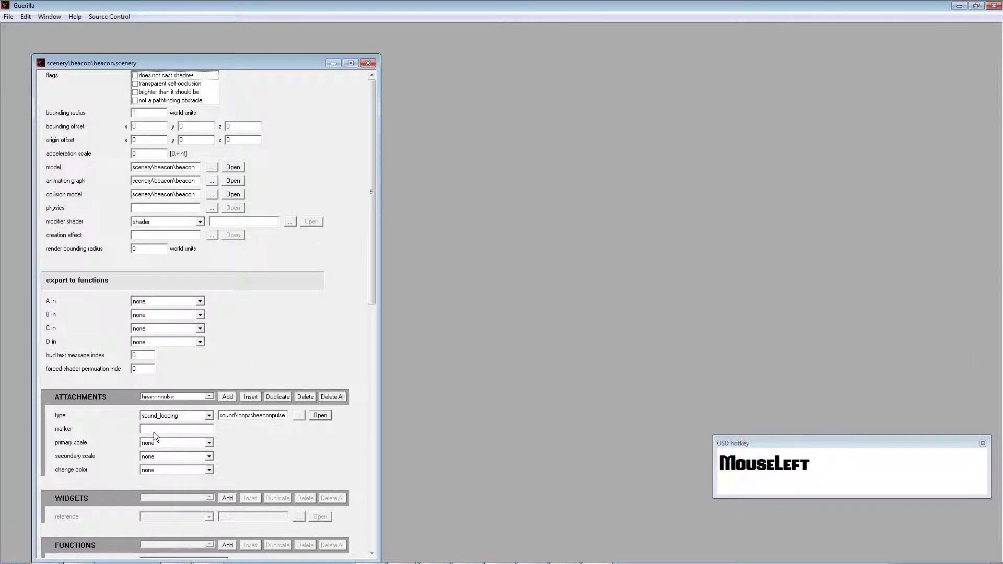
Close the beacon scenery tag, saving its changes.
left_click(163, 443)
left_click(163, 443)
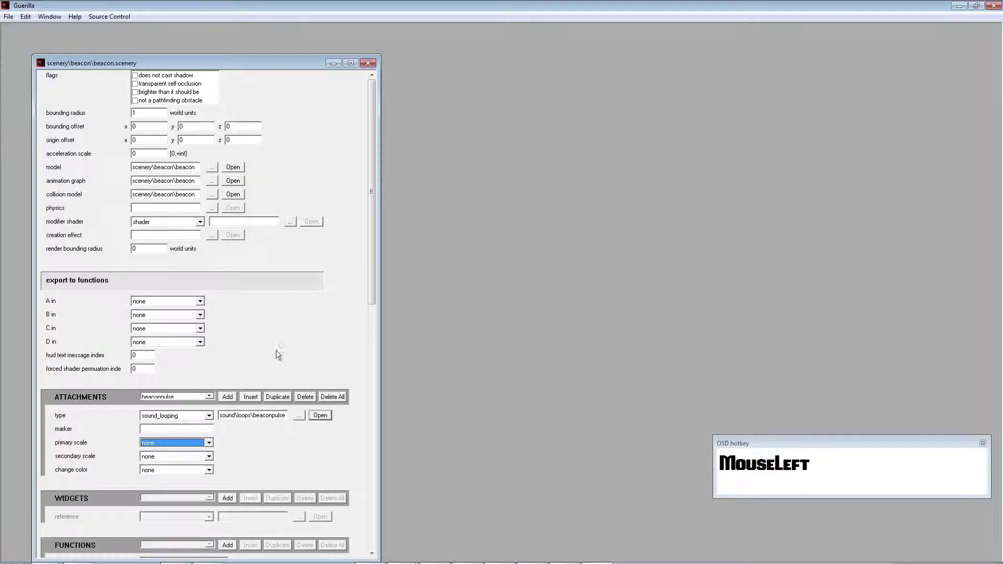
scroll(277, 281, "up", 1)
left_click(368, 63)
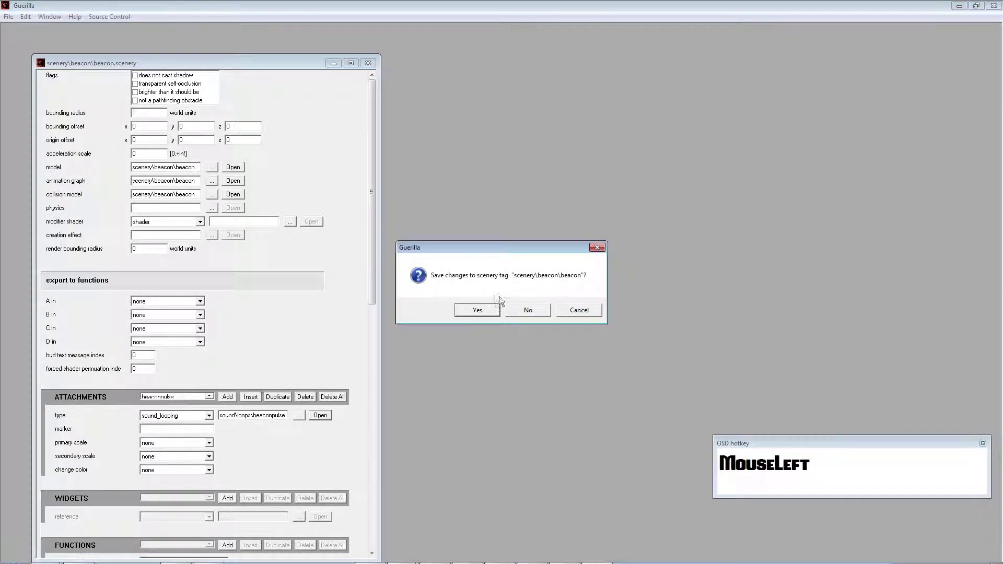
left_click(483, 312)
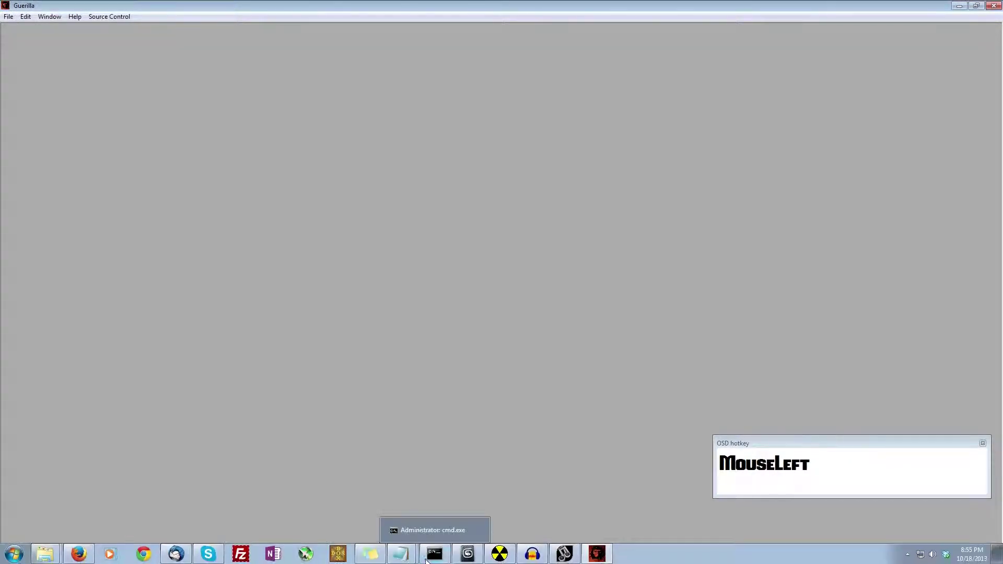
Switch to Sapien and close it, and also close the Halo Custom Edition Sound Tag Creator.
left_click(497, 554)
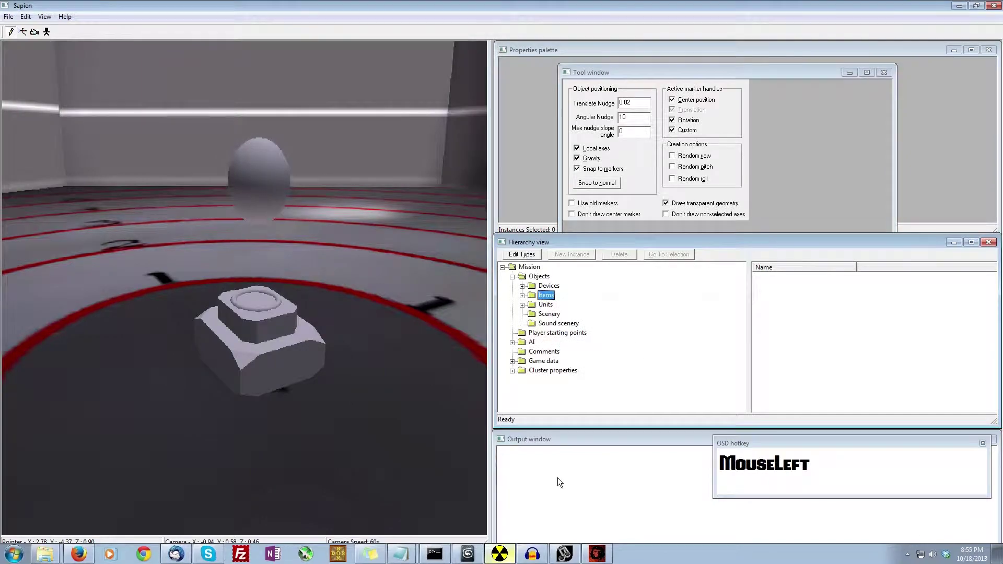
left_click(996, 5)
left_click(469, 318)
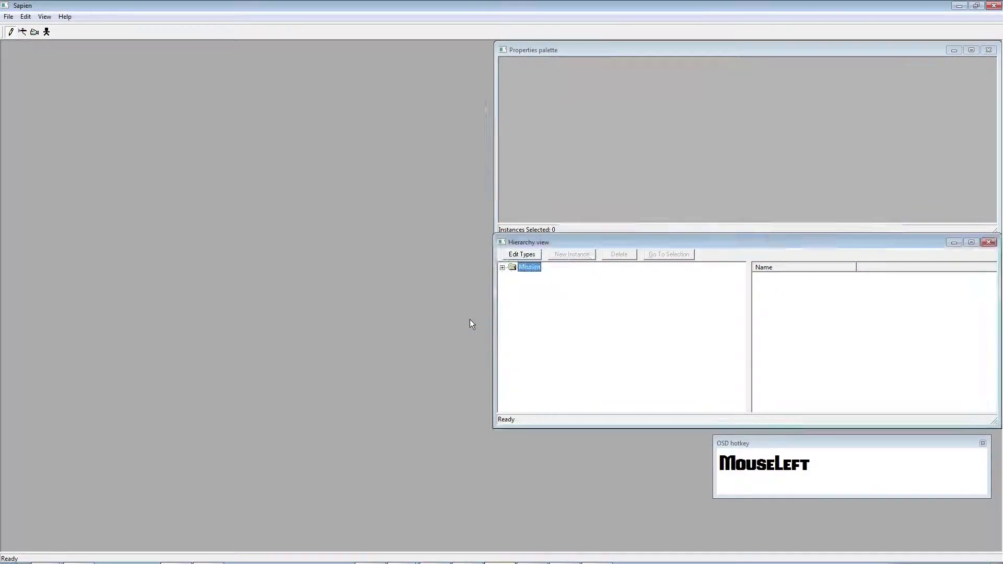
left_click(529, 555)
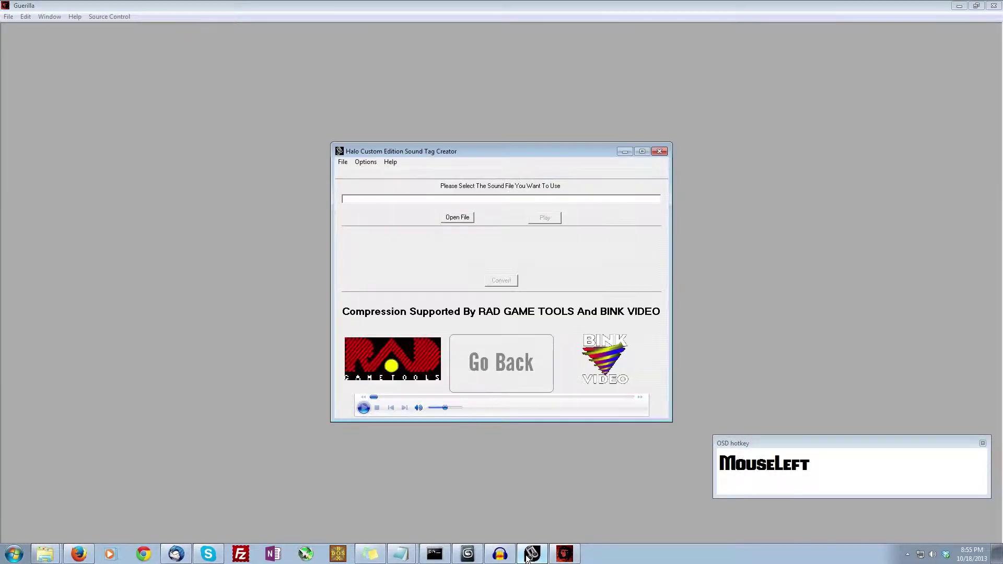
left_click(668, 152)
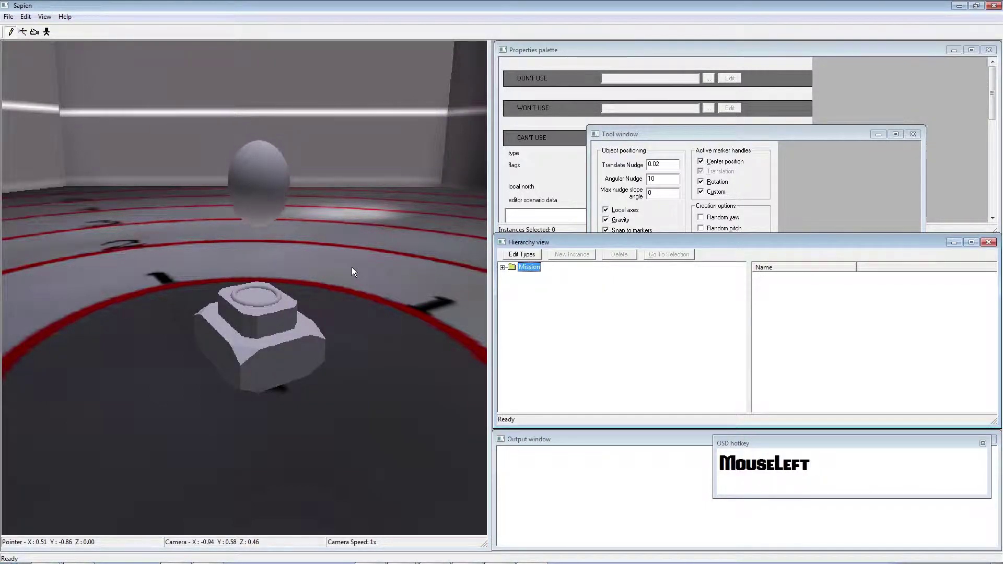
Expand the mission's objects in Sapien's hierarchy and select the Scenery category.
middle_click_drag(353, 268, 505, 282)
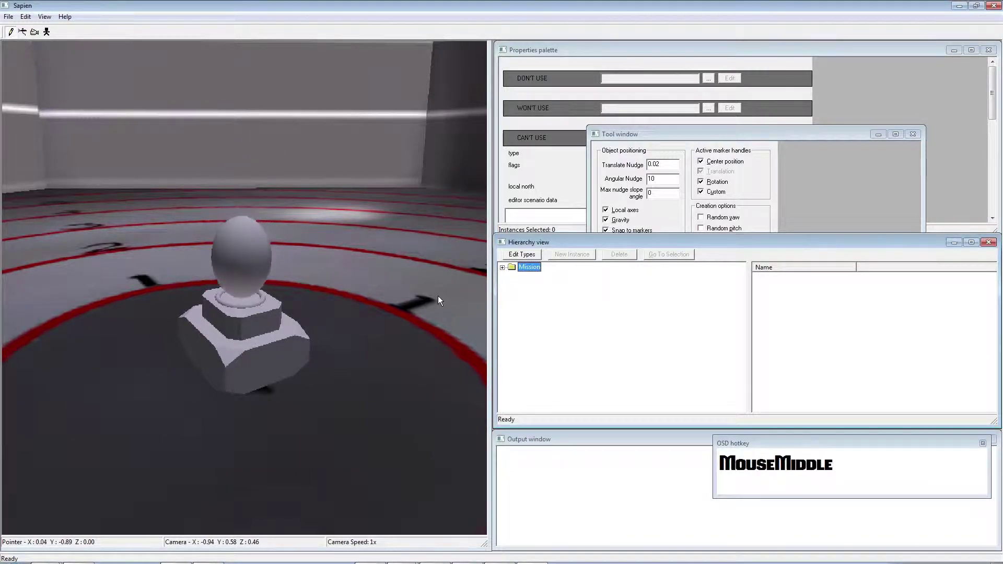
left_click(502, 268)
left_click(512, 276)
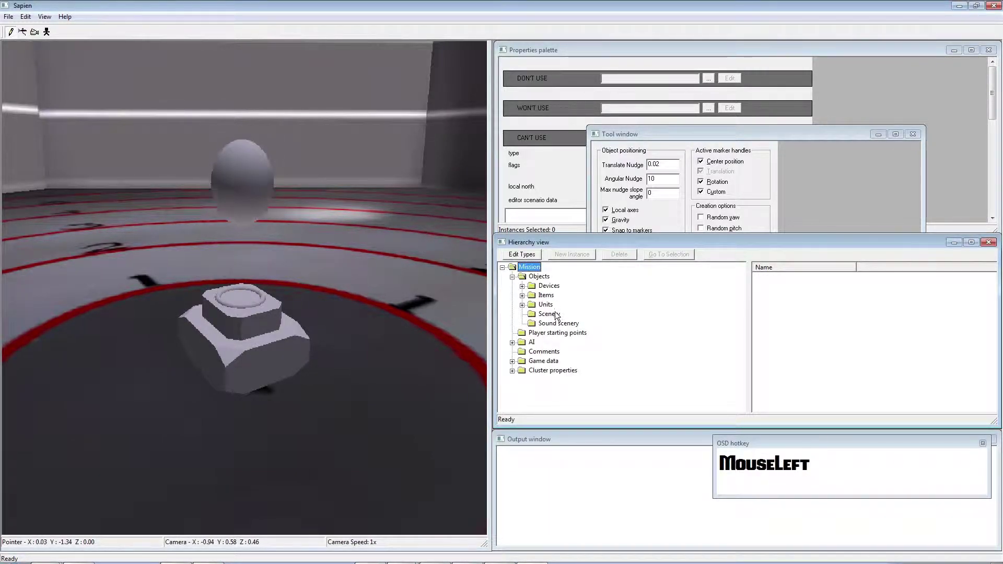
left_click(549, 314)
Raise the camera speed to 60x, place another scenery instance near the ring marked 6, and select it in the instance list.
middle_click_drag(381, 314, 443, 291)
key("s")
key("w")
key("shift")
key("shift")
key("shift")
key("shift")
key("s")
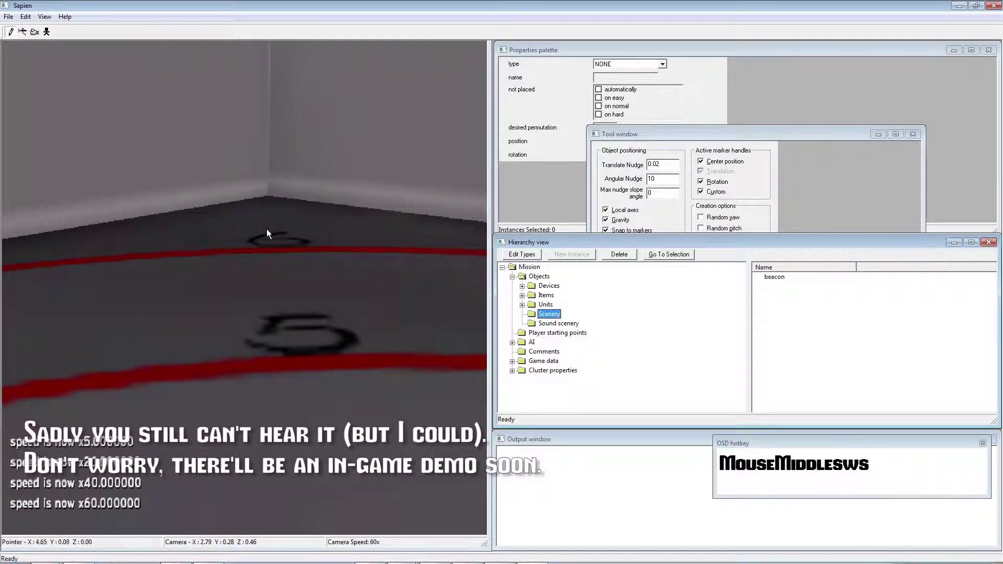
right_click(267, 230)
left_click(771, 286)
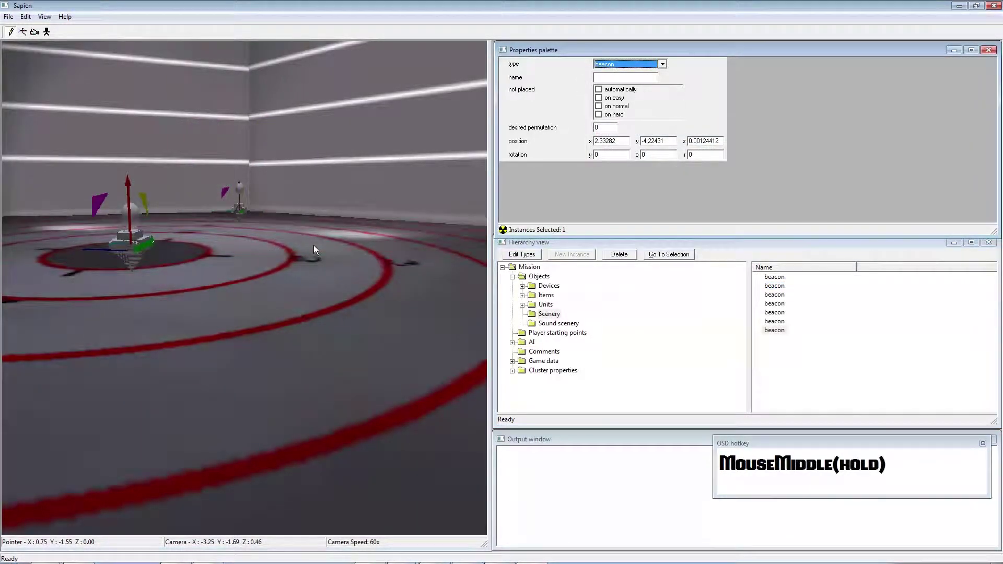
middle_click_drag(314, 245, 314, 246)
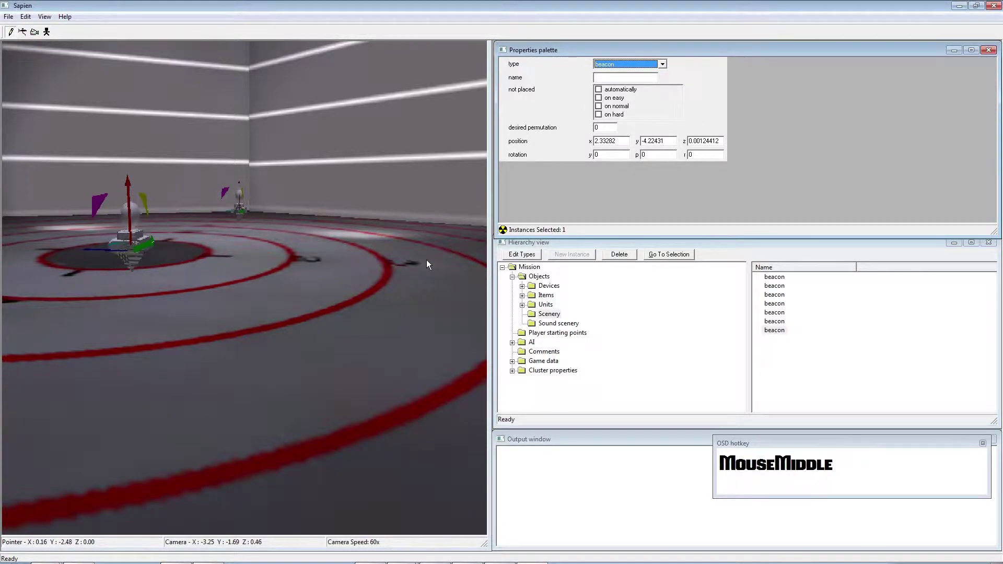
middle_click_drag(386, 284, 335, 241)
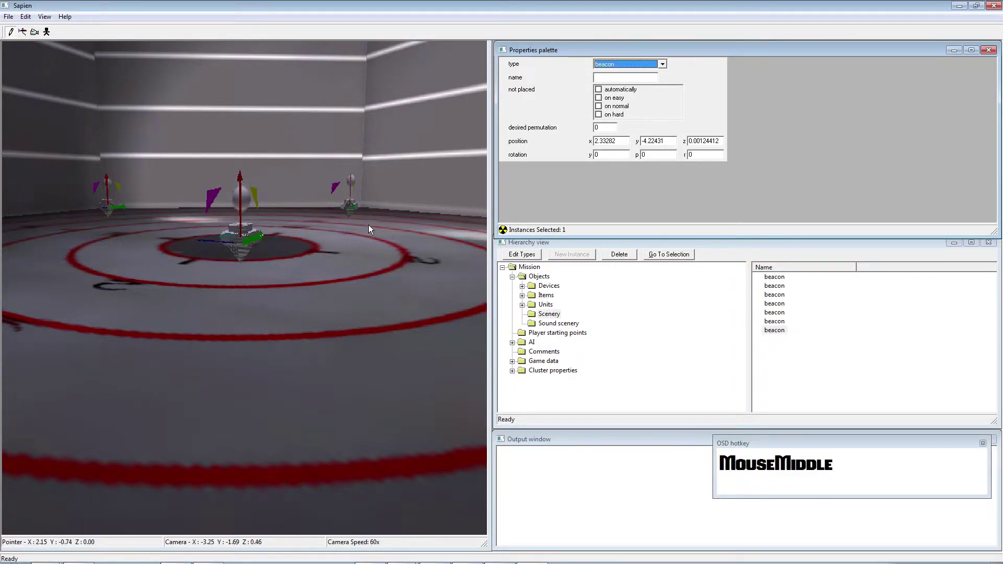
middle_click_drag(350, 227, 445, 270)
middle_click_drag(581, 266, 540, 275)
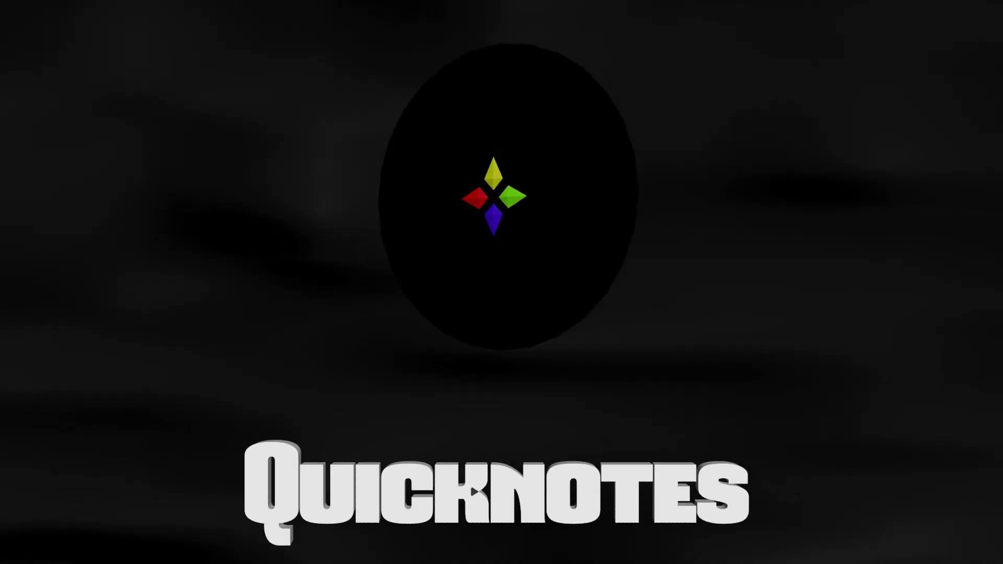